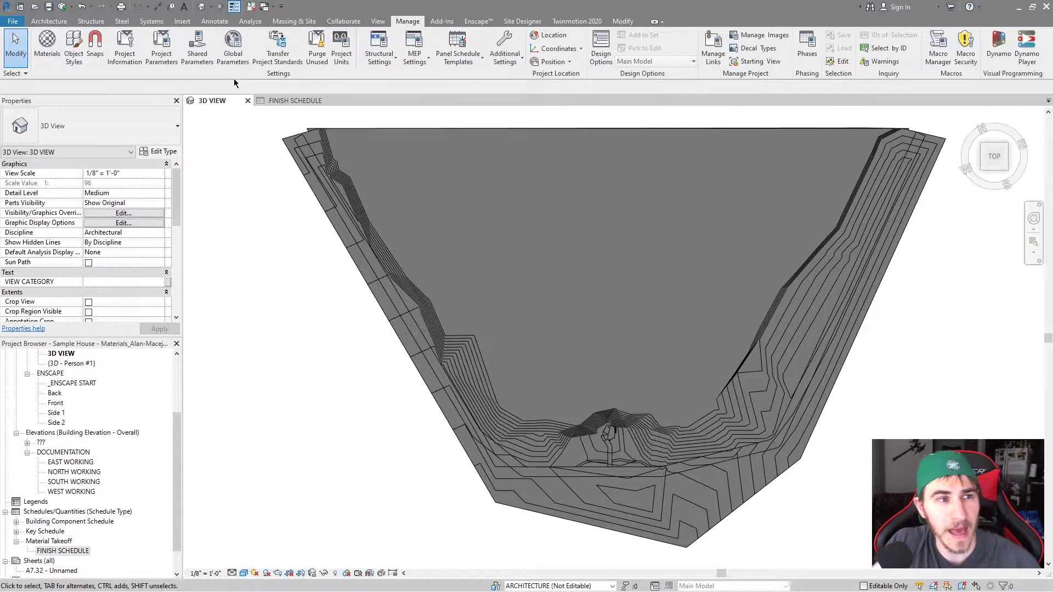
Open the material browser and look through the list of project materials
click(48, 60)
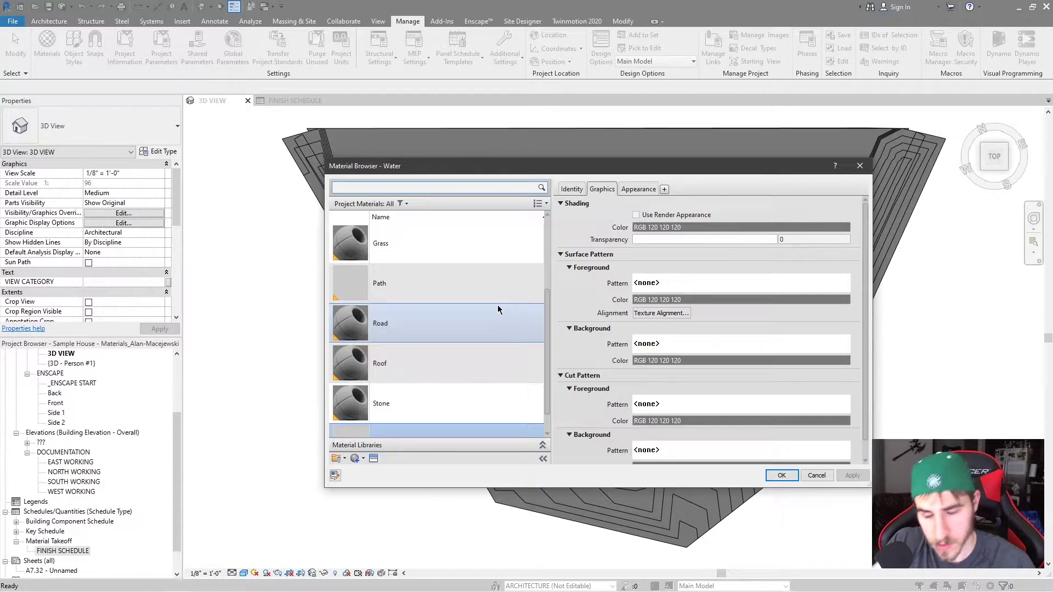
scroll(447, 351, up, 3)
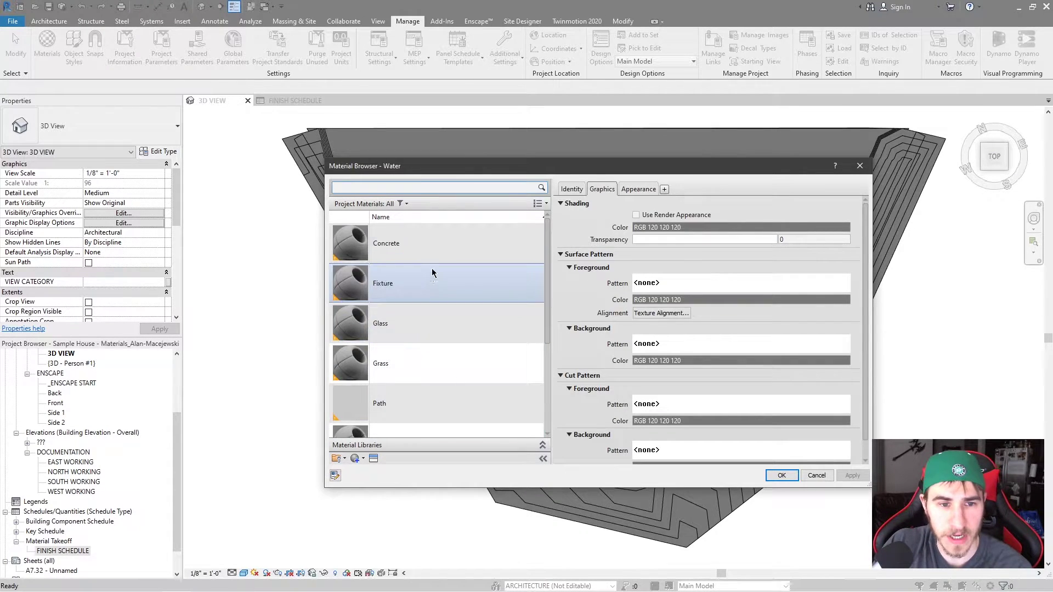
drag(490, 172, 502, 151)
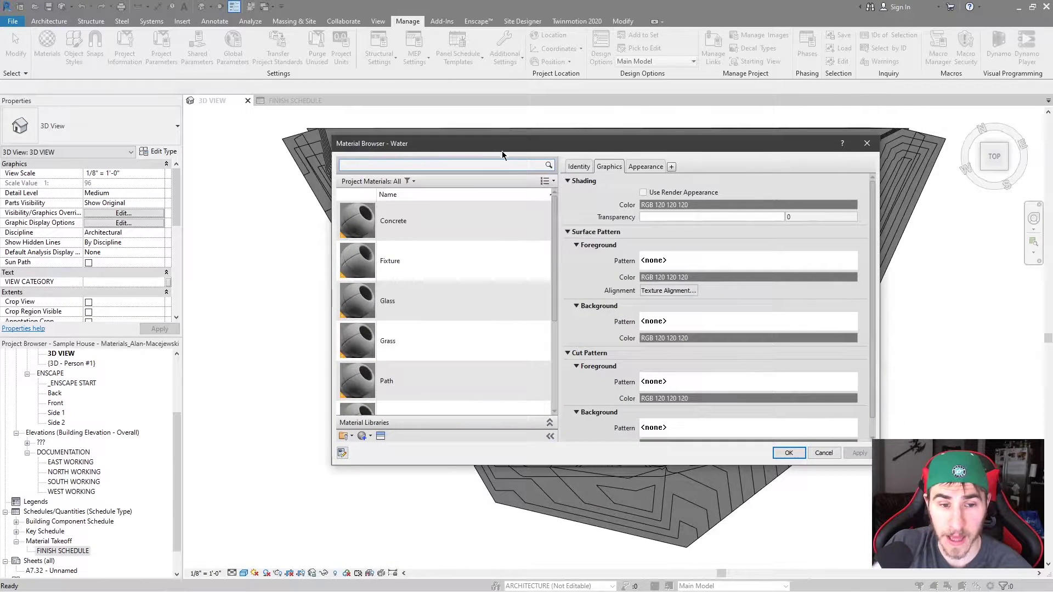
scroll(455, 301, down, 3)
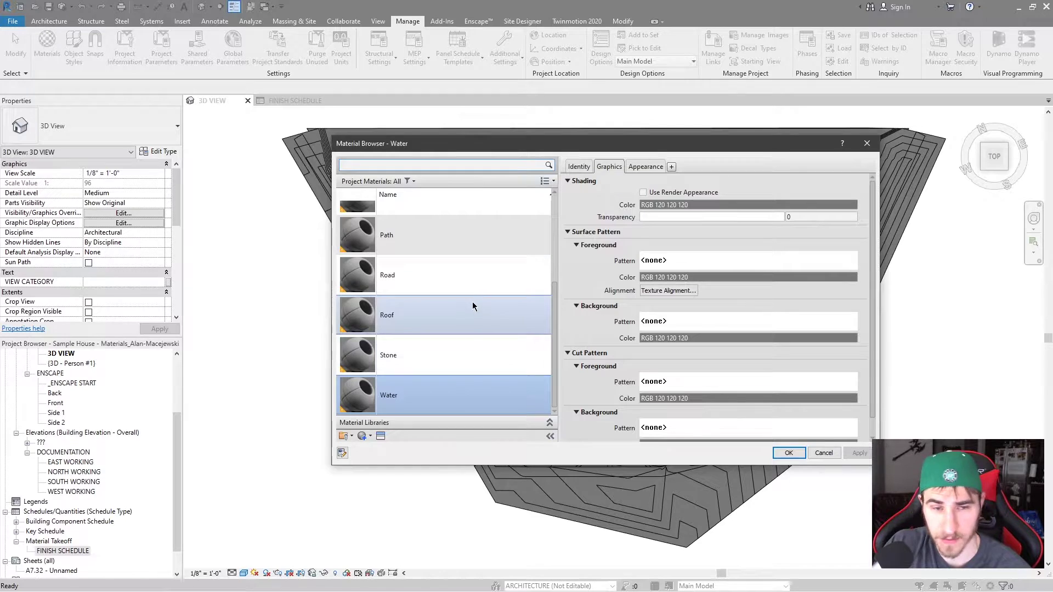
scroll(456, 296, up, 3)
drag(571, 147, 538, 152)
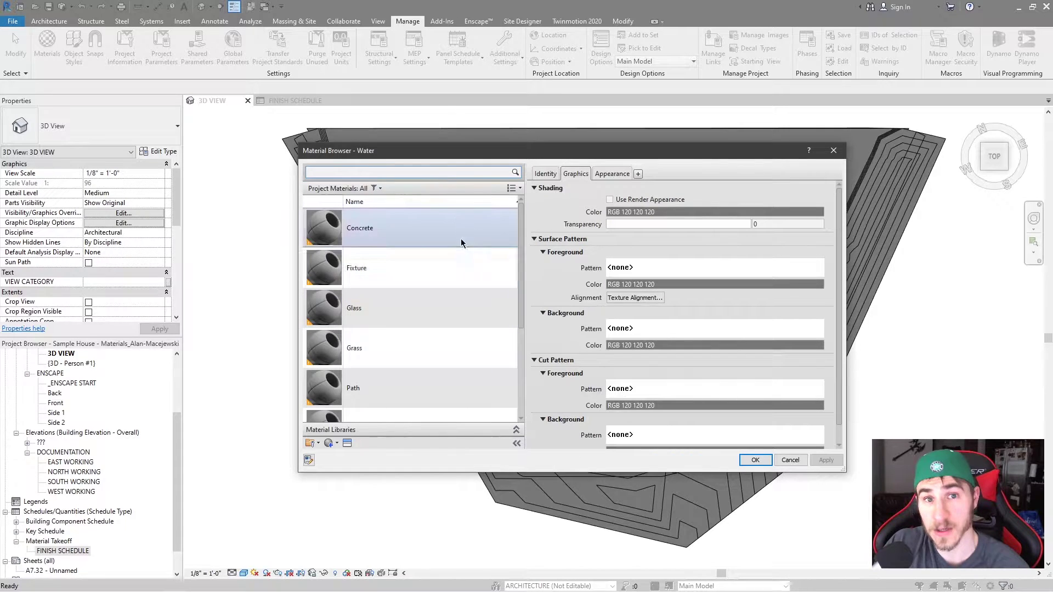
drag(508, 157, 475, 493)
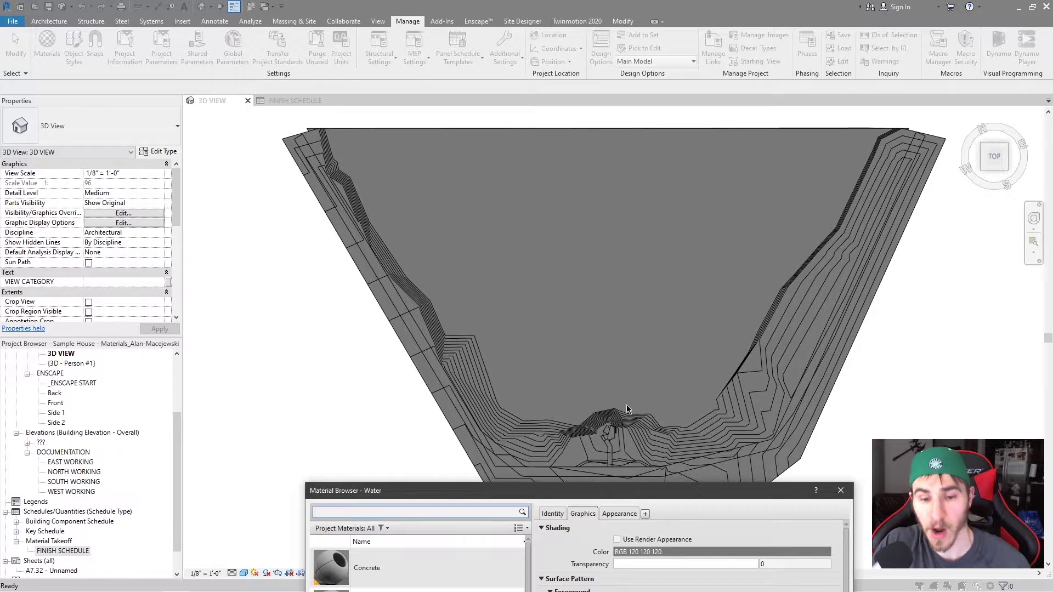
drag(561, 490, 583, 158)
Create a new project material and name it "C-1, CONCRETE"
click(583, 180)
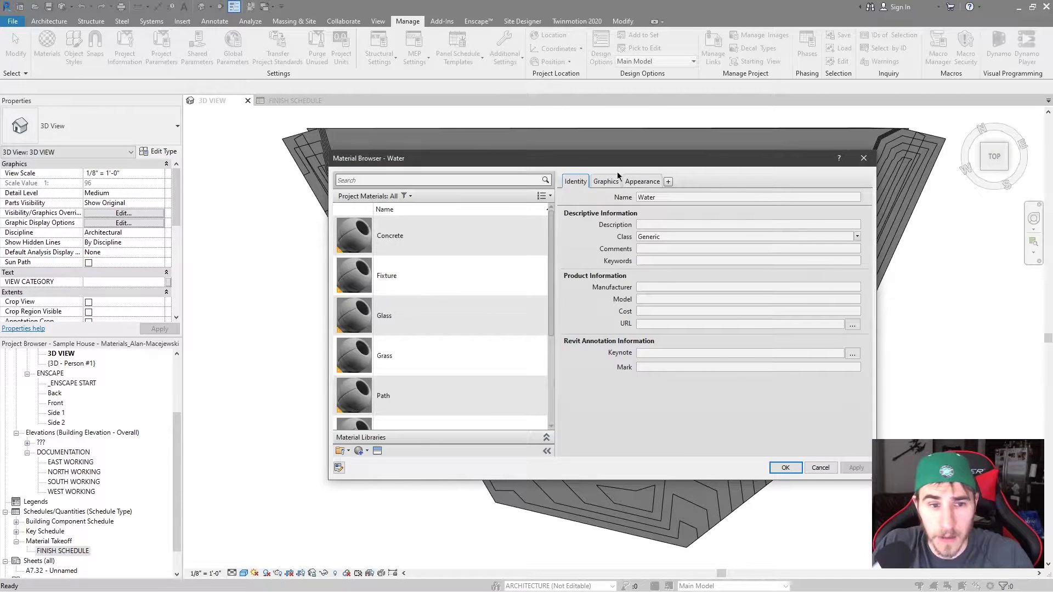
scroll(433, 411, down, 1)
click(367, 458)
click(390, 470)
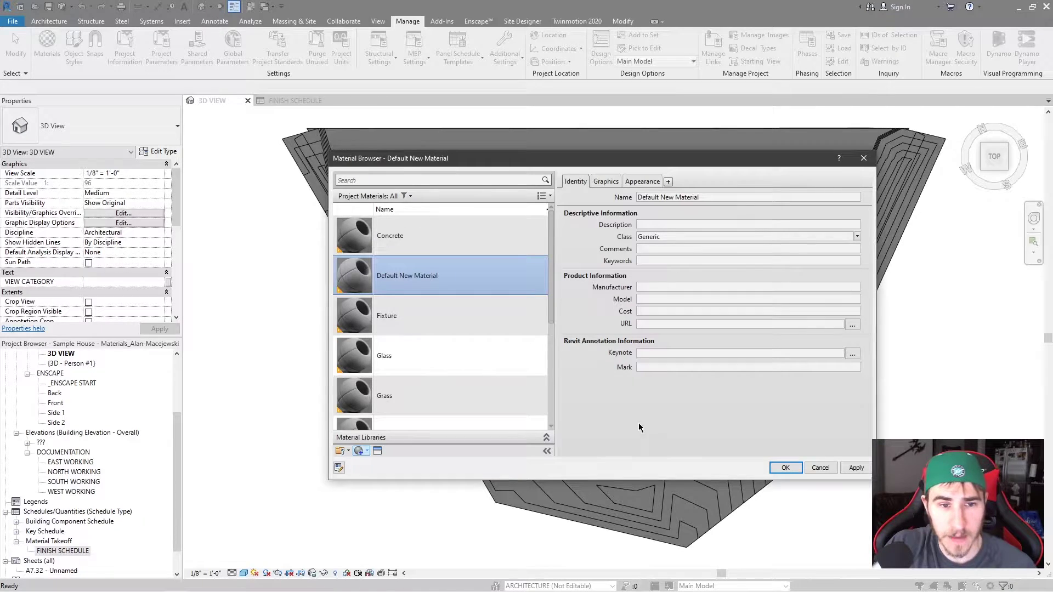
right_click(421, 277)
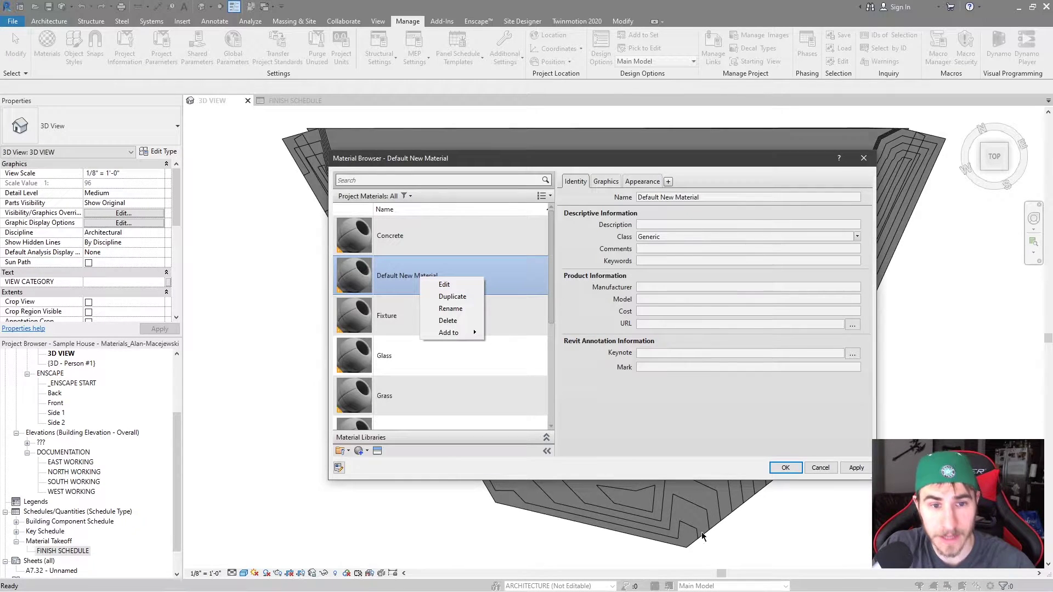
click(464, 307)
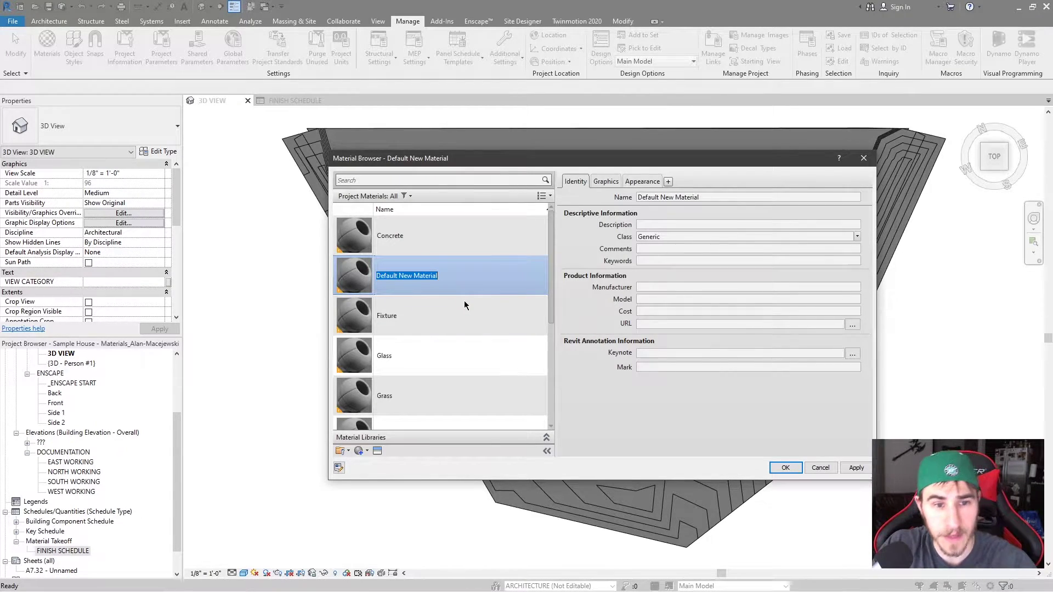
text(C-1, CONCRETE)
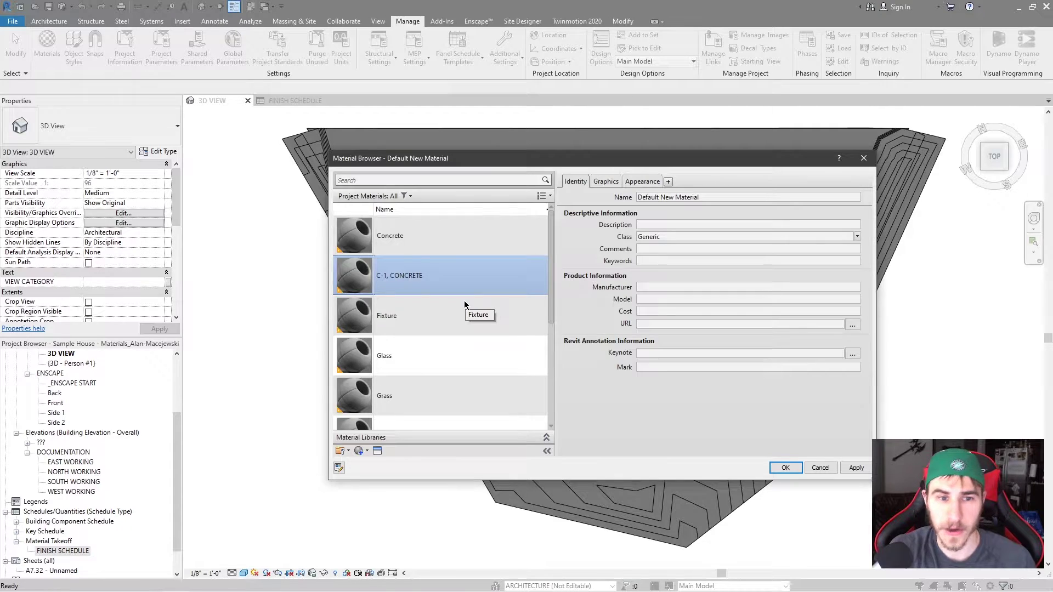
key(Return)
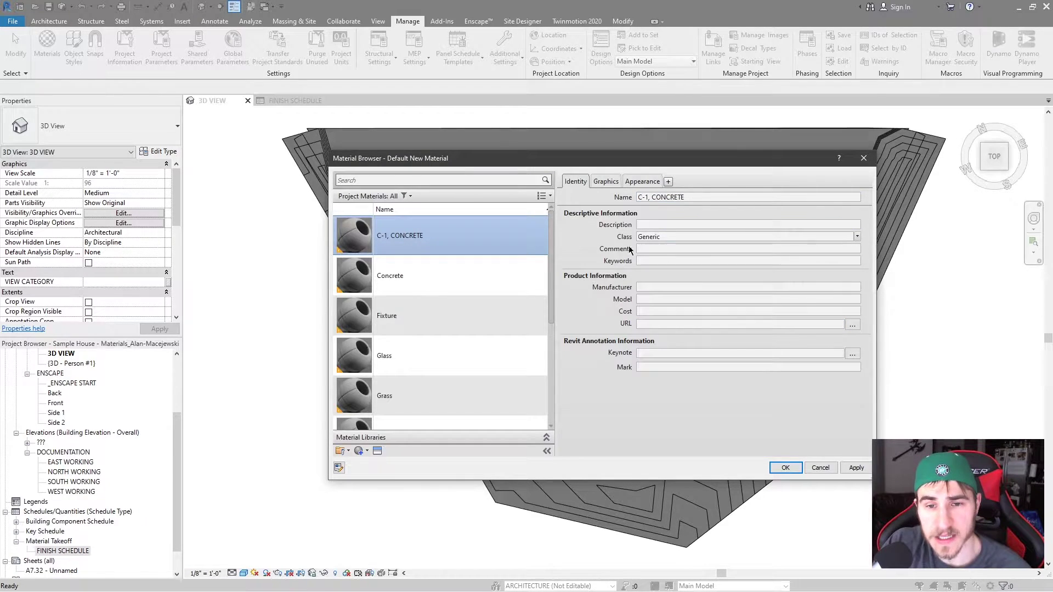
Examine the identity fields of C-1, CONCRETE, including the product information, URL, keynote and mark
scroll(439, 401, down, 1)
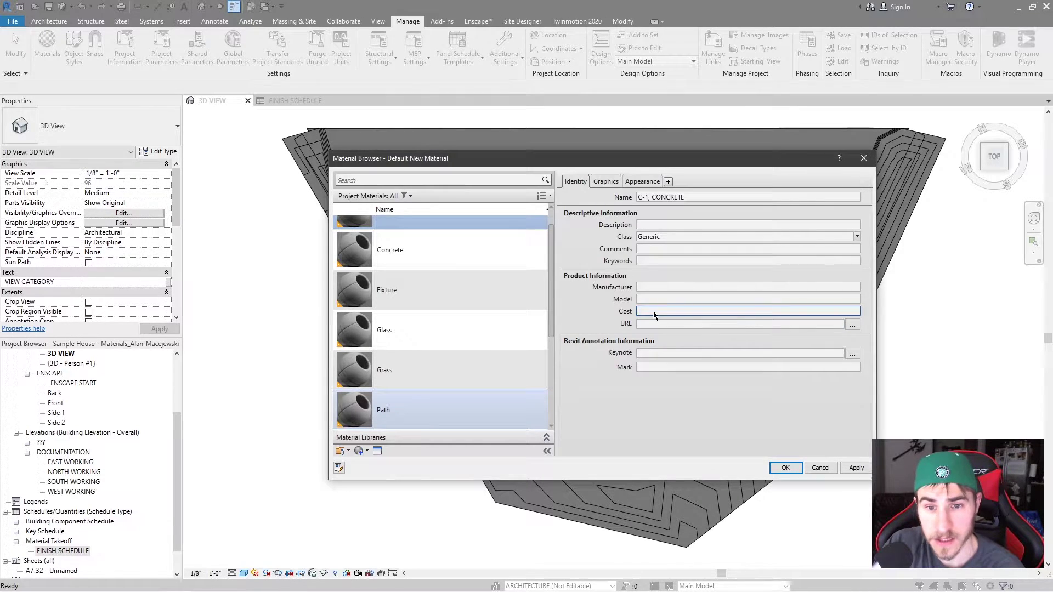
click(659, 325)
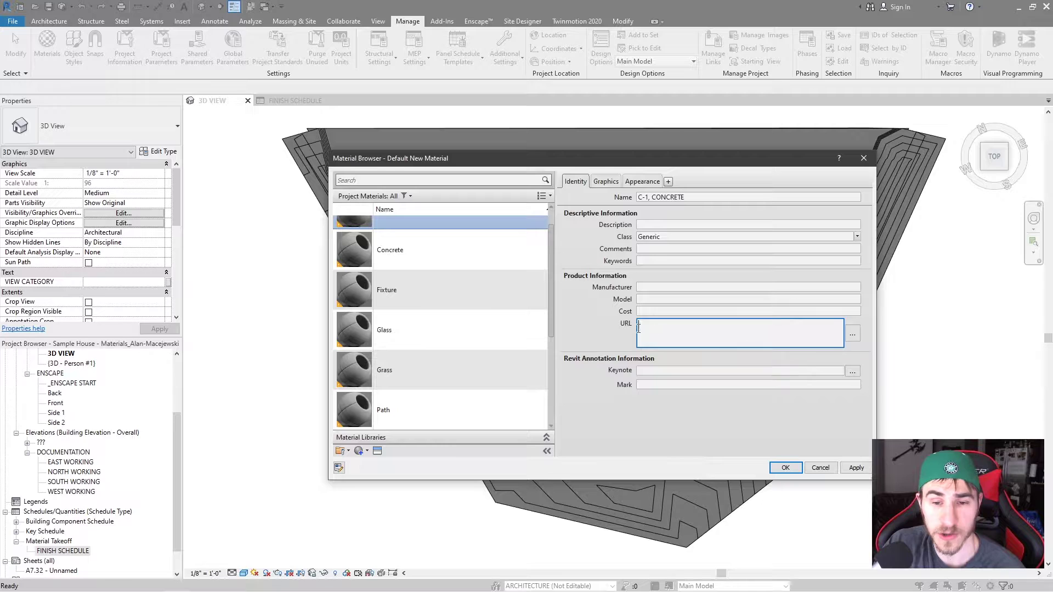
click(558, 323)
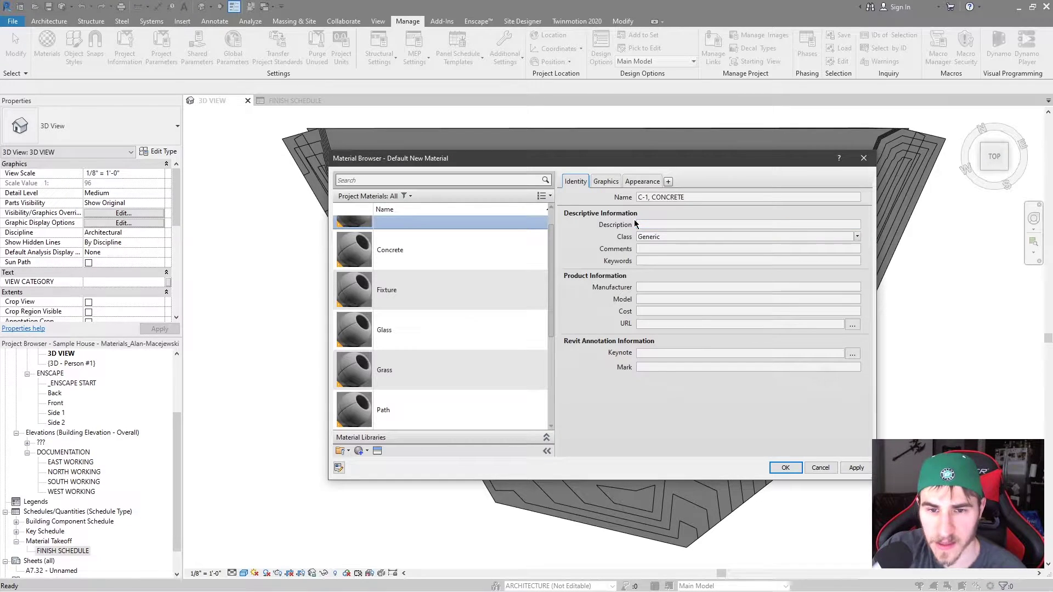
click(727, 354)
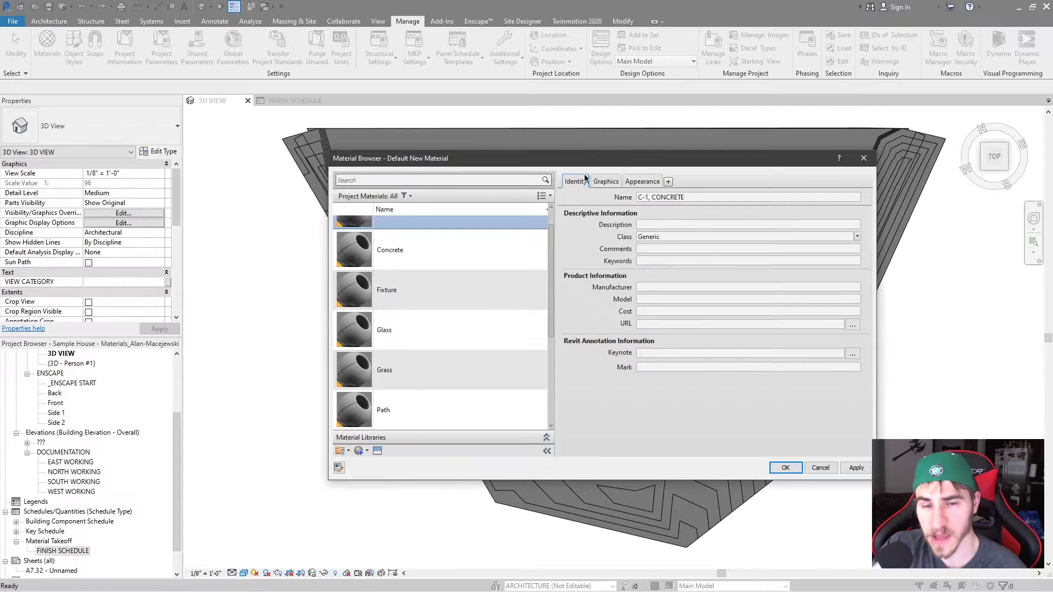
click(732, 366)
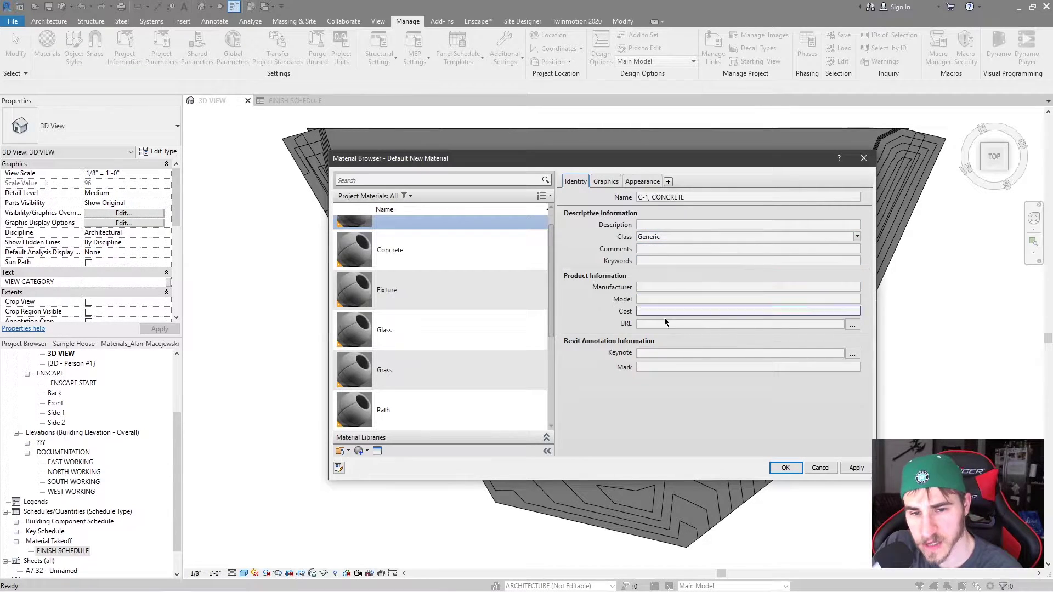
click(700, 288)
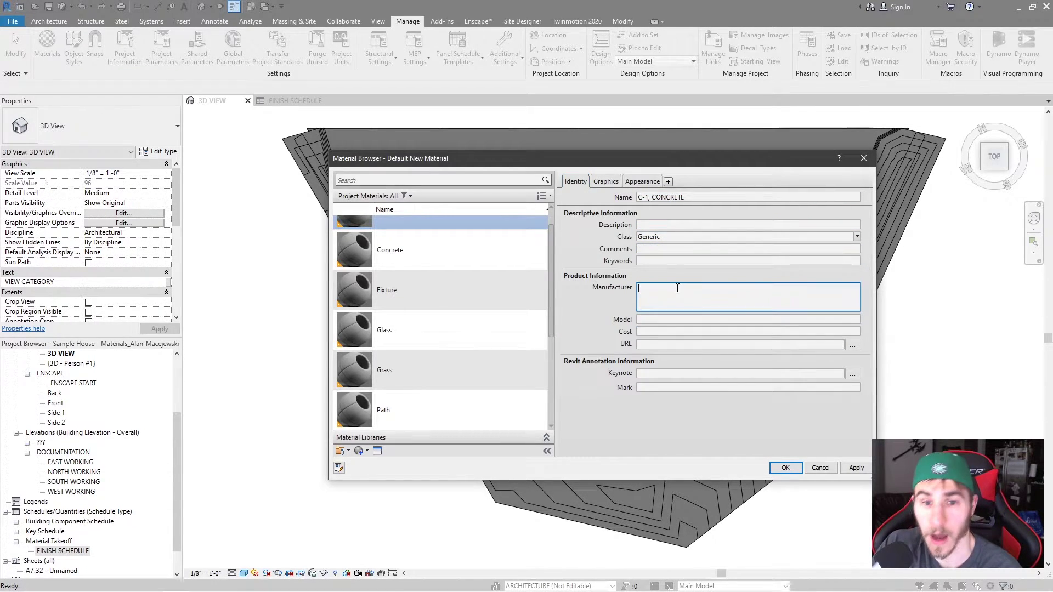
click(646, 315)
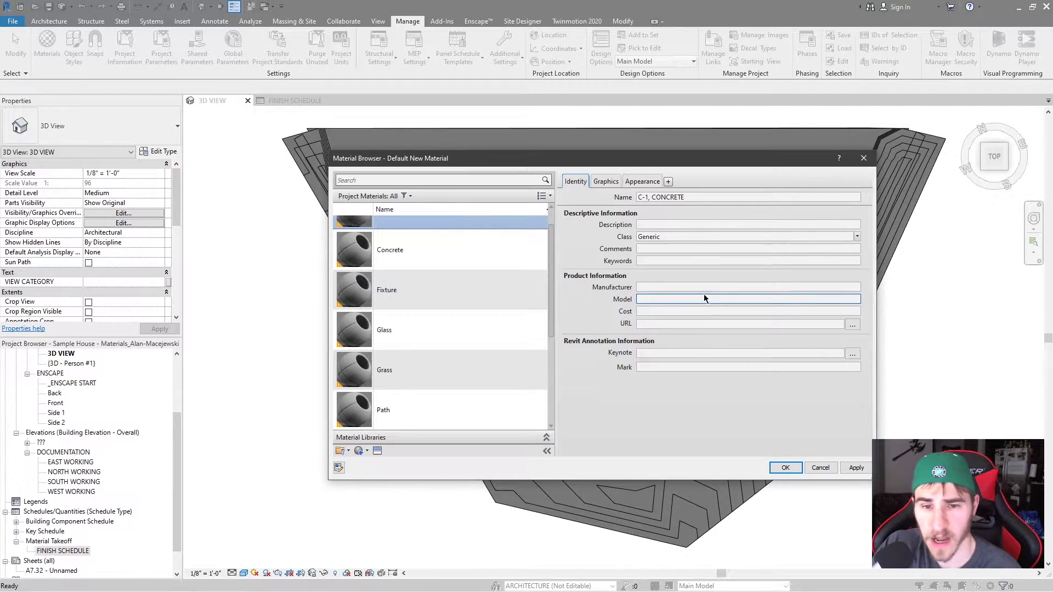
click(684, 326)
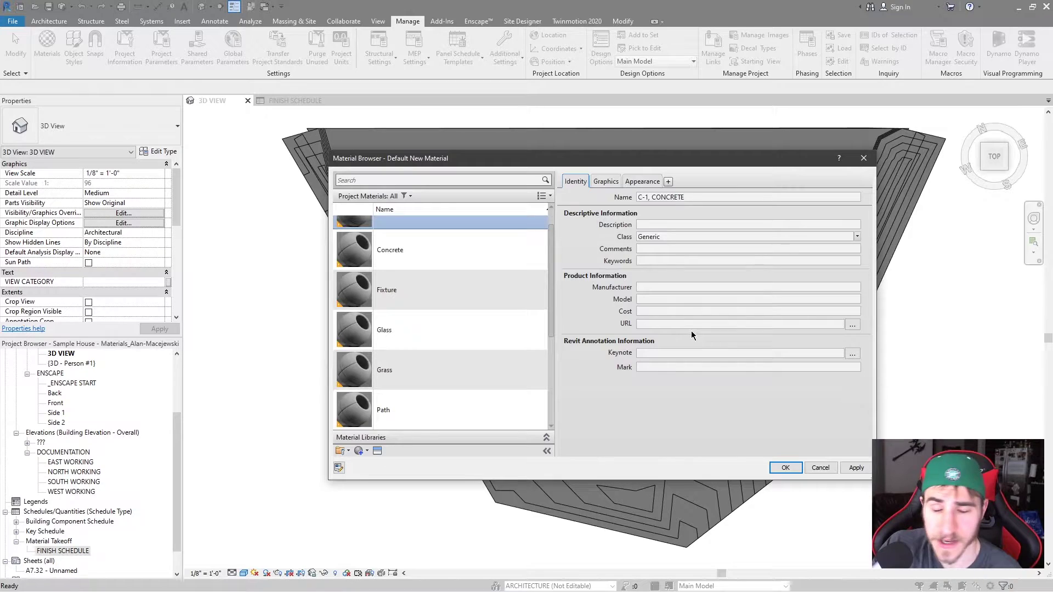
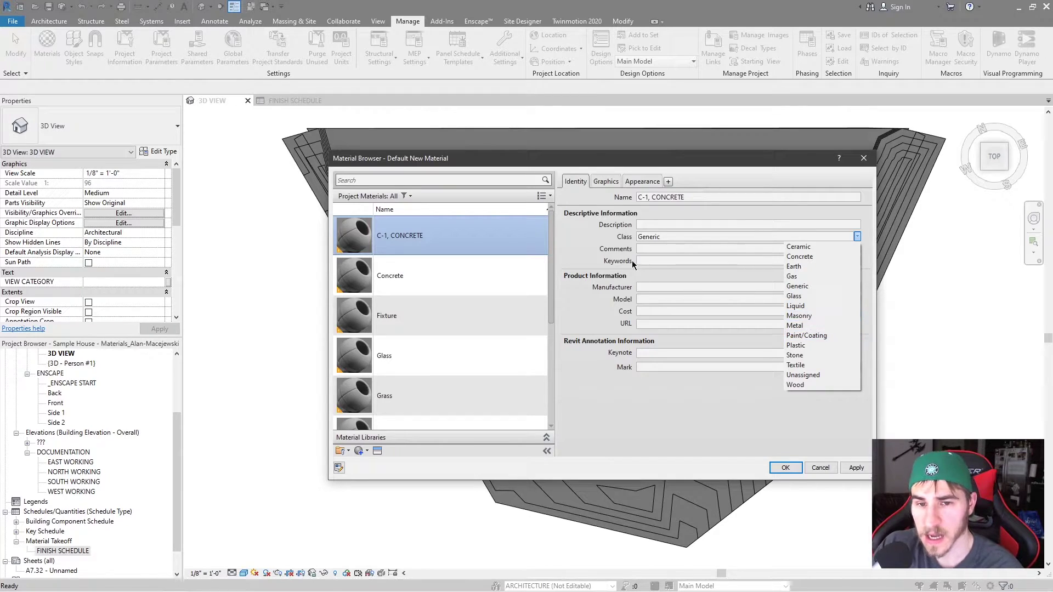
Review the class options available for C-1, CONCRETE and the class filter of the project material list
click(668, 236)
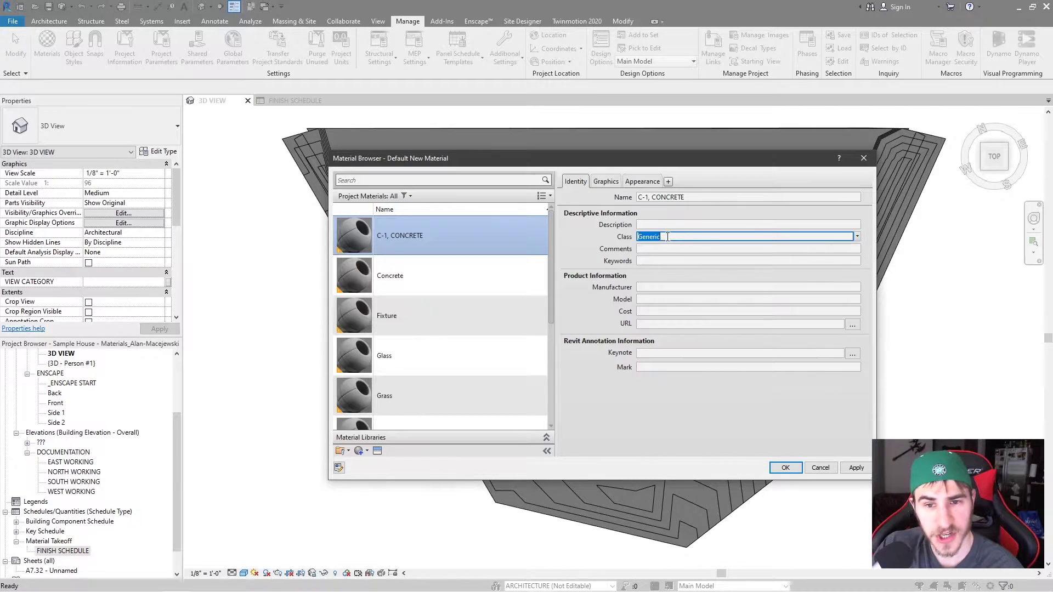
click(858, 237)
click(805, 251)
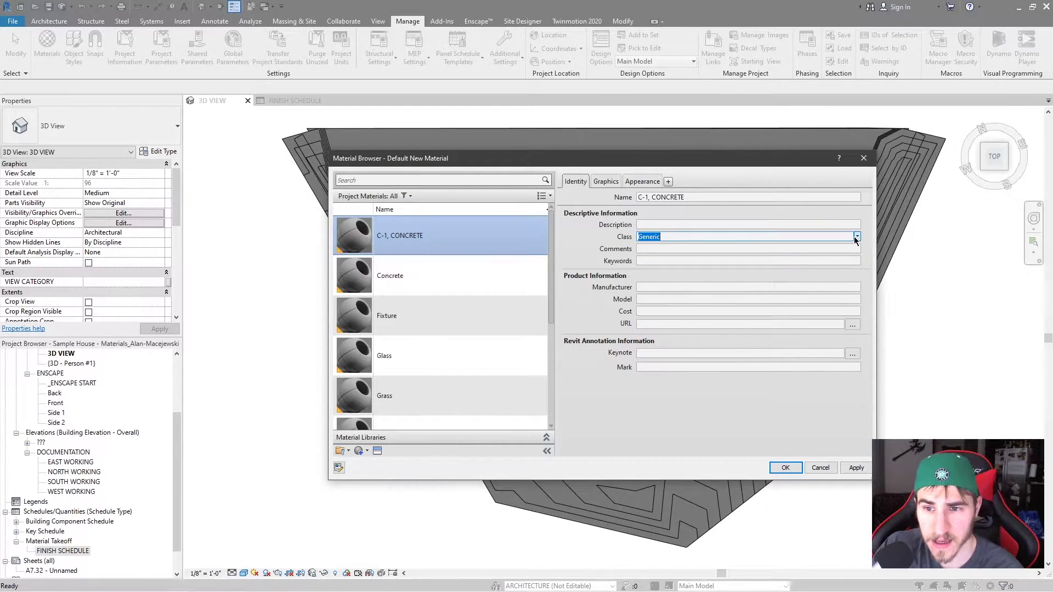
click(858, 237)
click(634, 239)
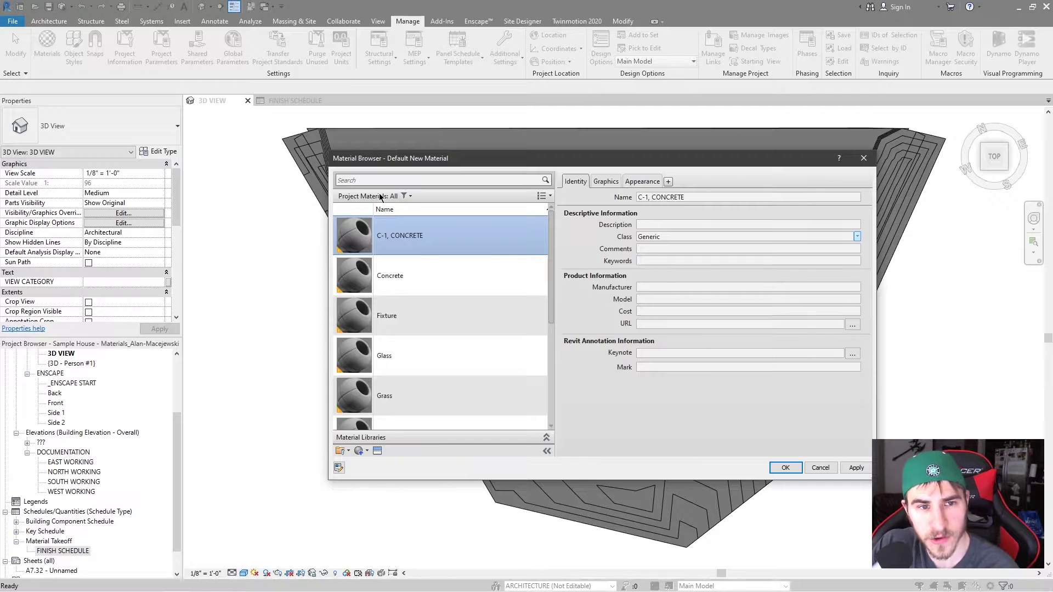
click(409, 198)
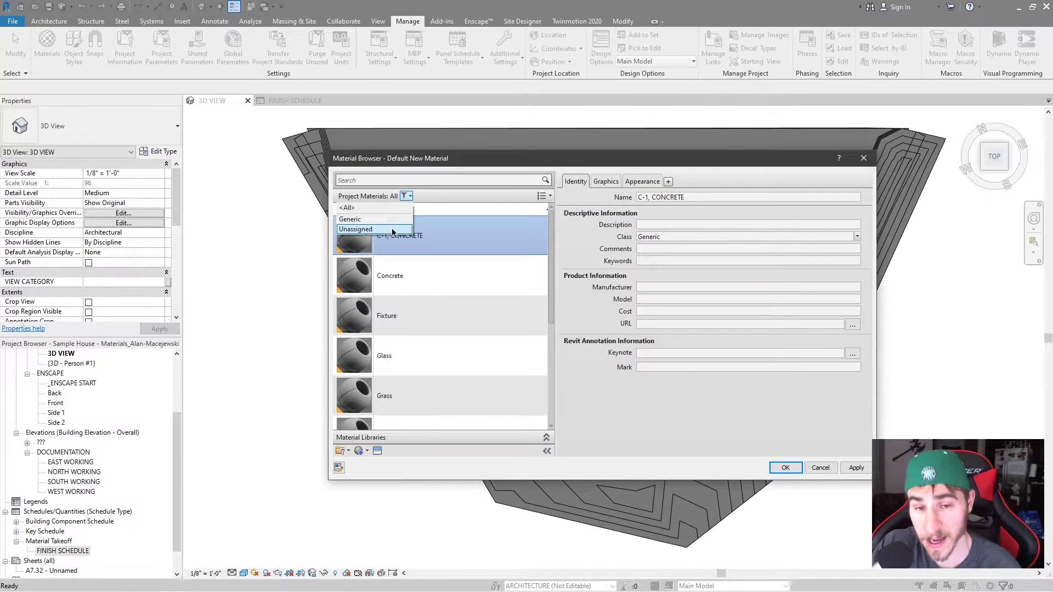
click(597, 241)
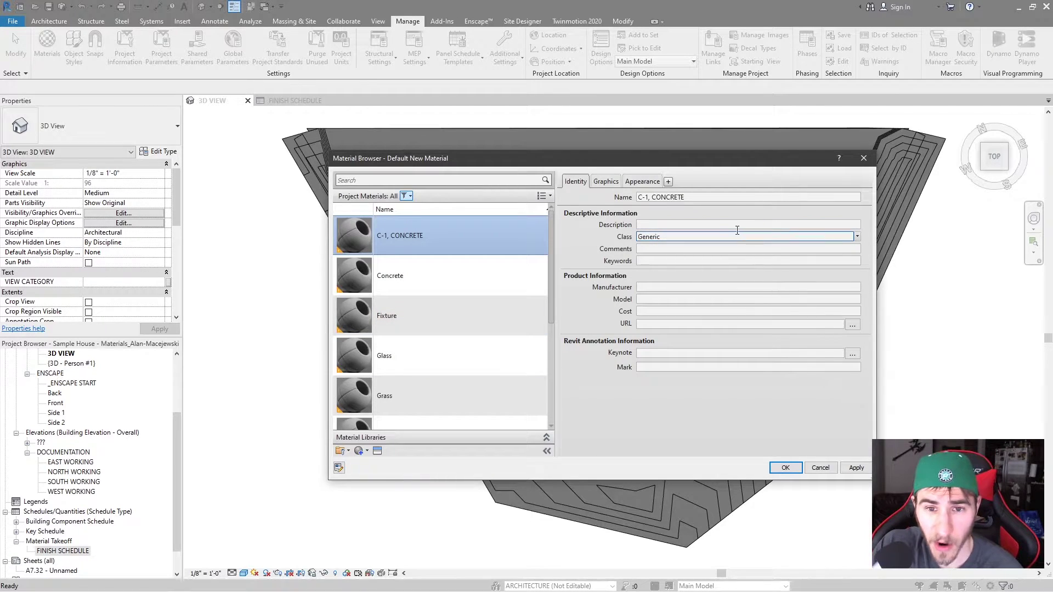
Set the class of the C-1, CONCRETE material to Concrete
click(858, 239)
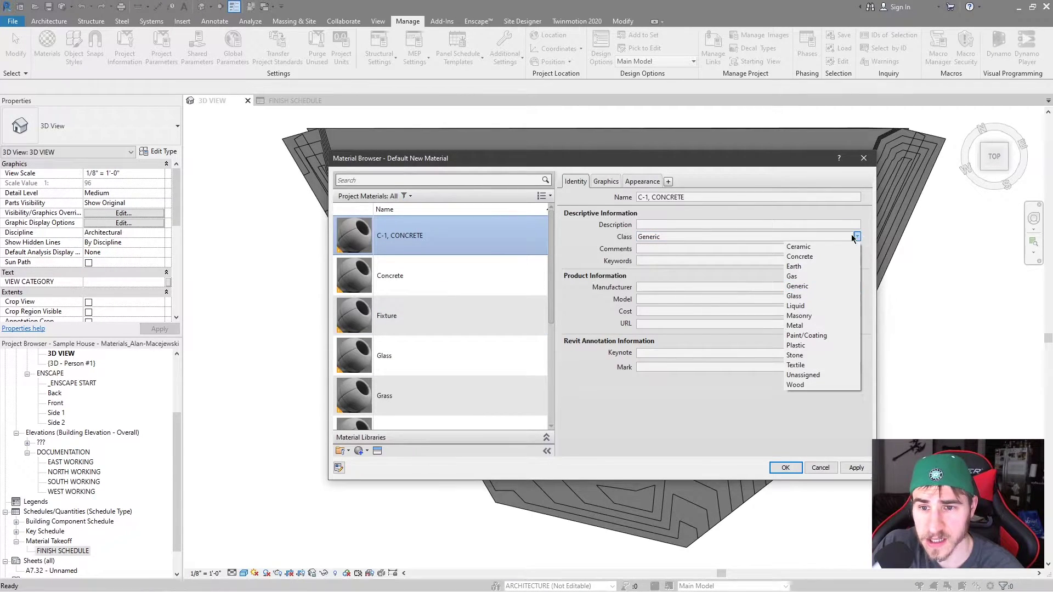
click(802, 258)
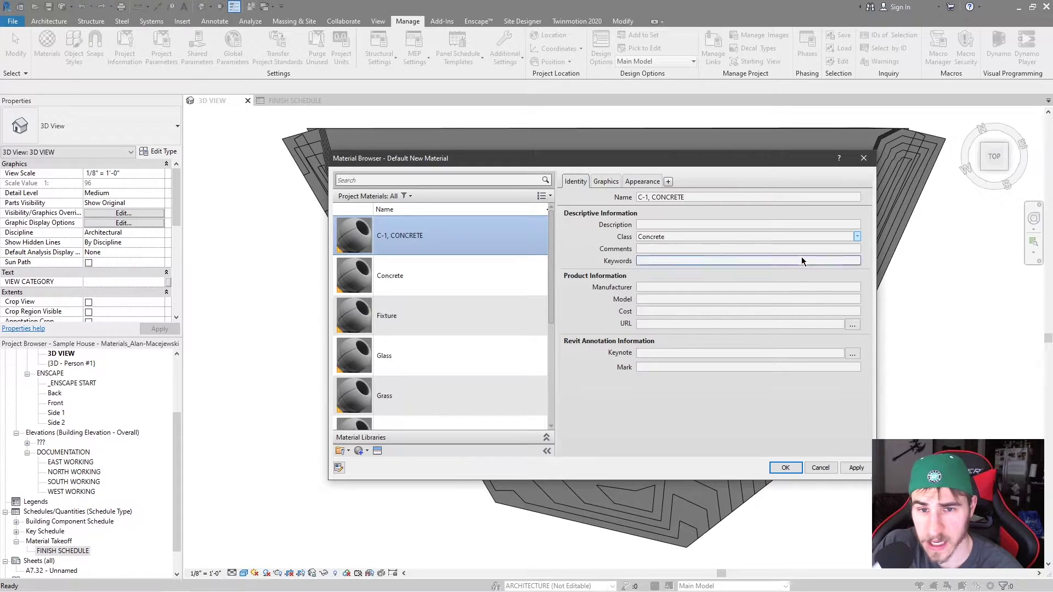
double_click(649, 237)
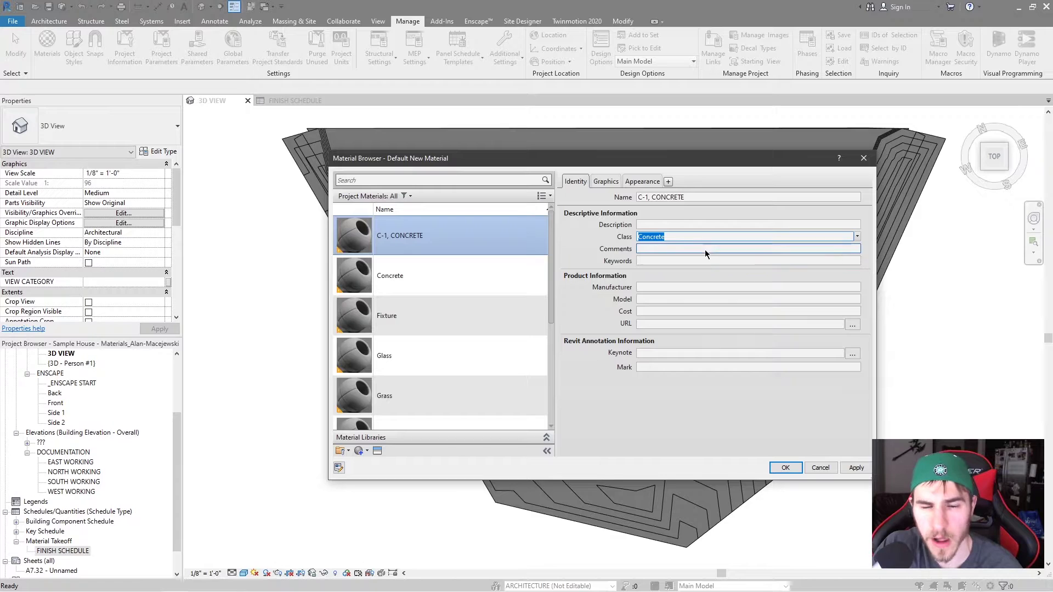
click(660, 249)
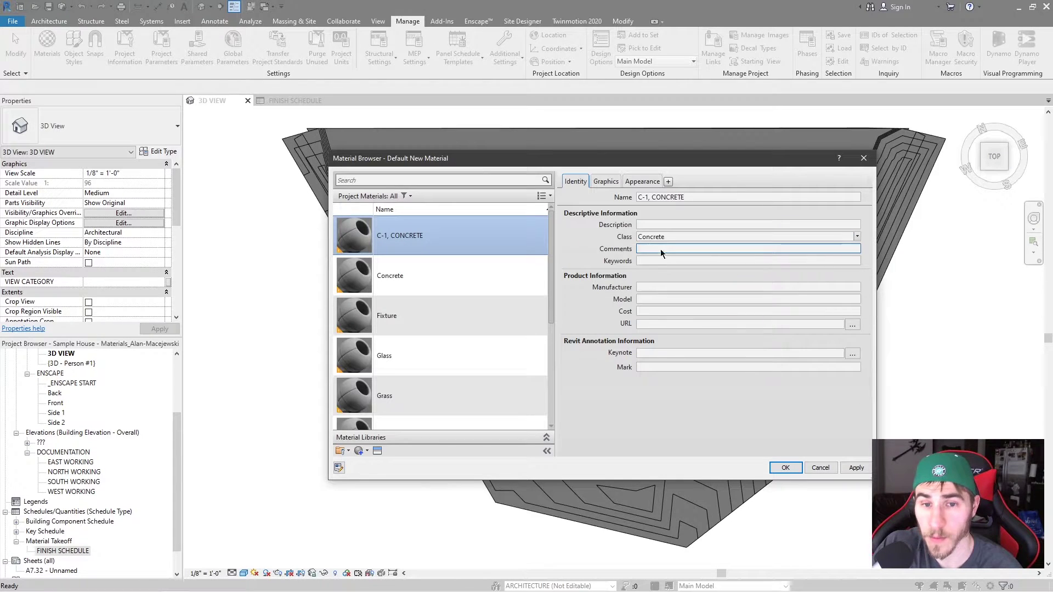
Filter the project materials by the Concrete class, and restore the list to all materials
click(408, 197)
click(370, 217)
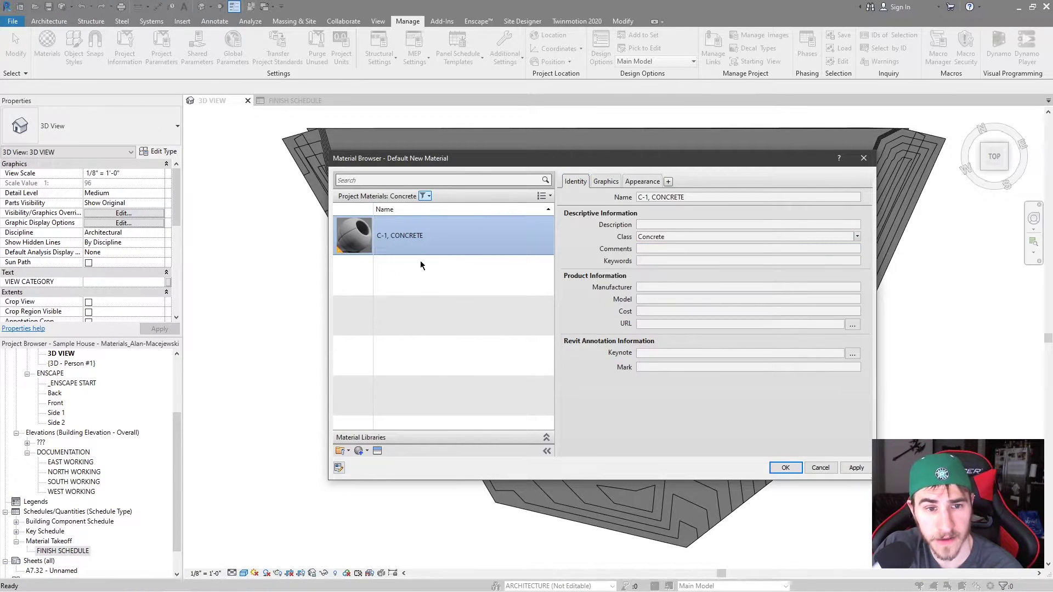
click(426, 196)
click(371, 205)
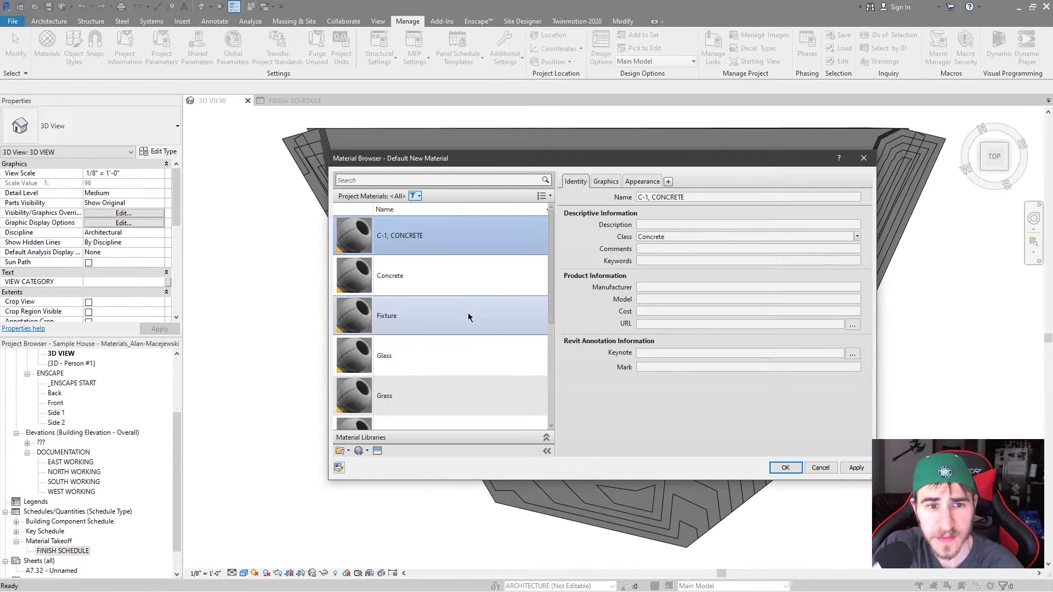
Enter the keyword concrete for the C-1, CONCRETE material
click(665, 248)
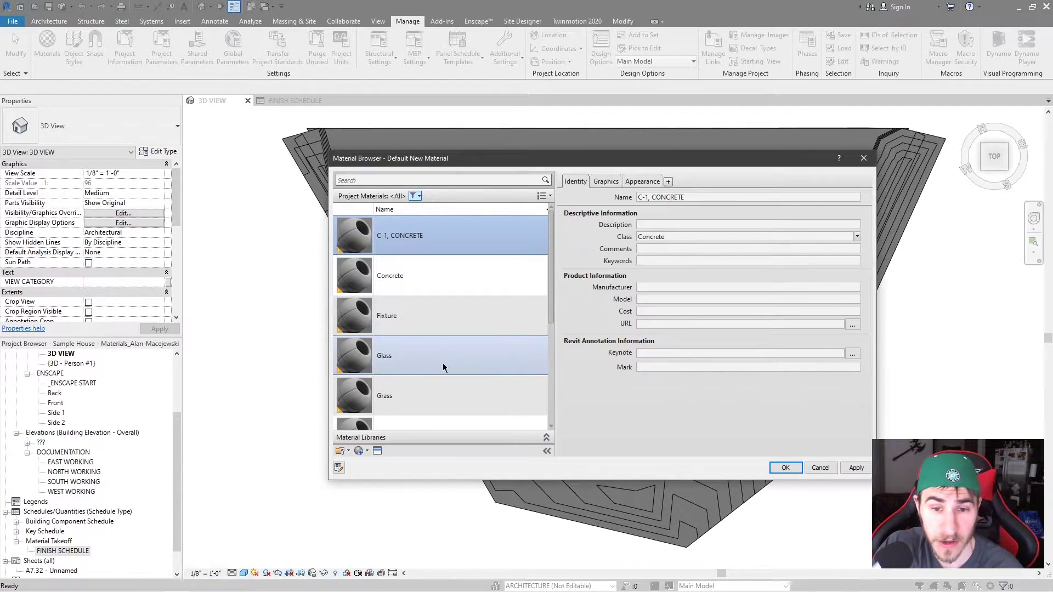
click(669, 262)
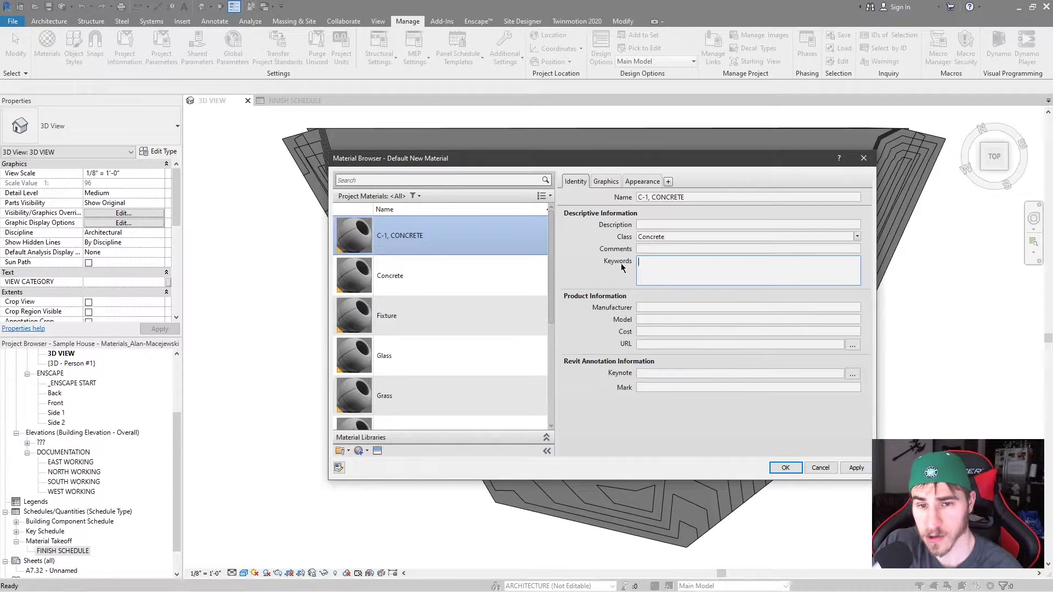
text(concrete)
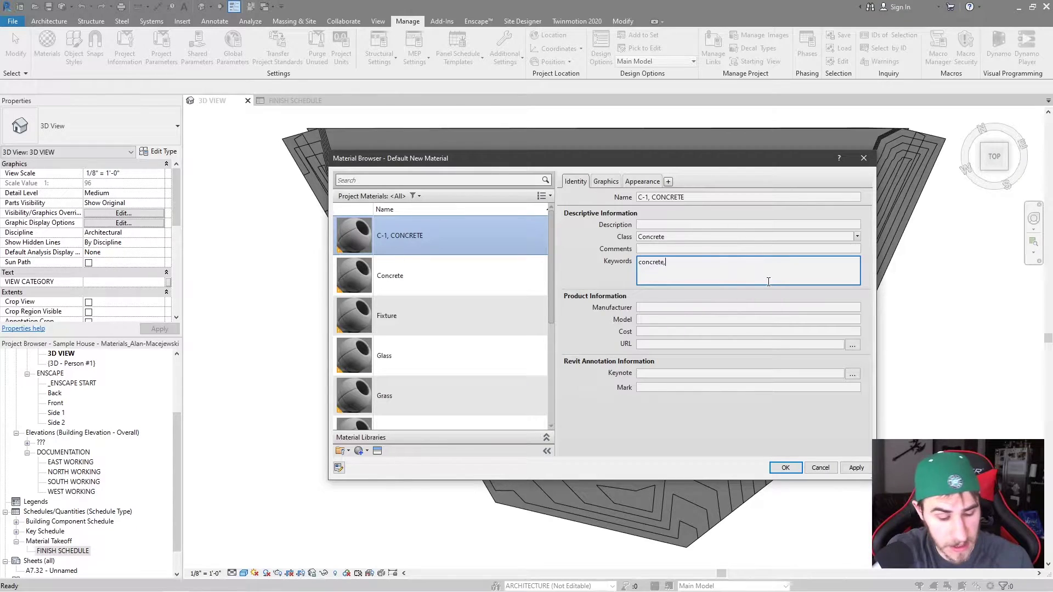
text(,)
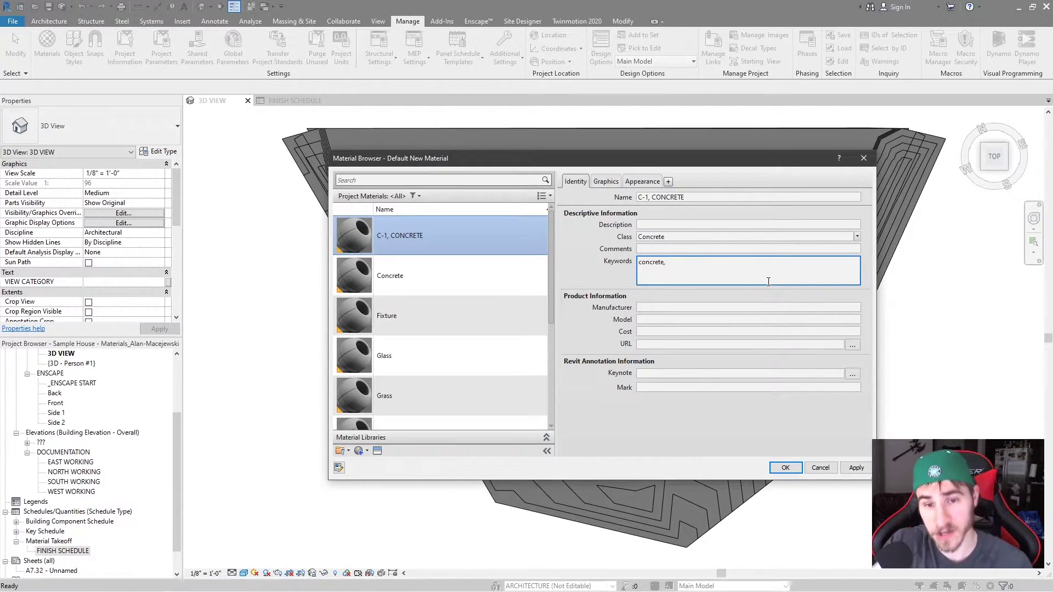
key(BackSpace)
key(BackSpace)
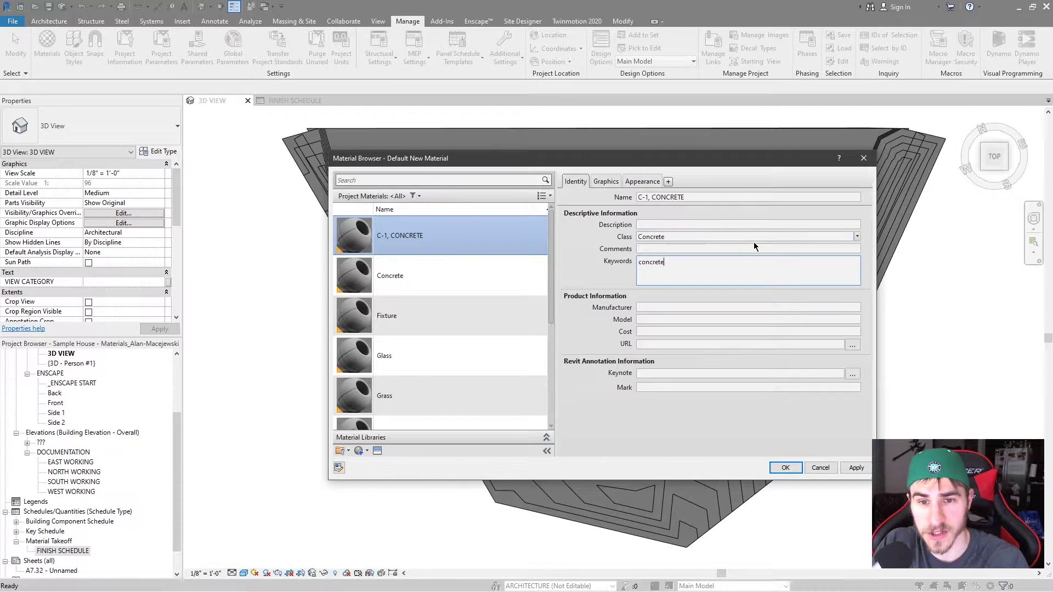
click(365, 180)
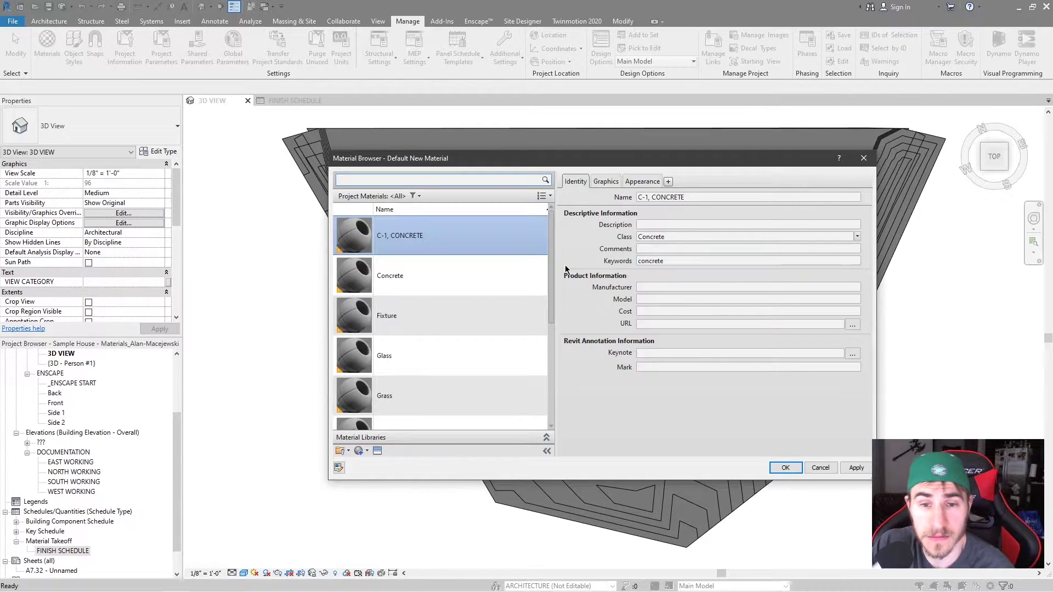
scroll(423, 314, down, 1)
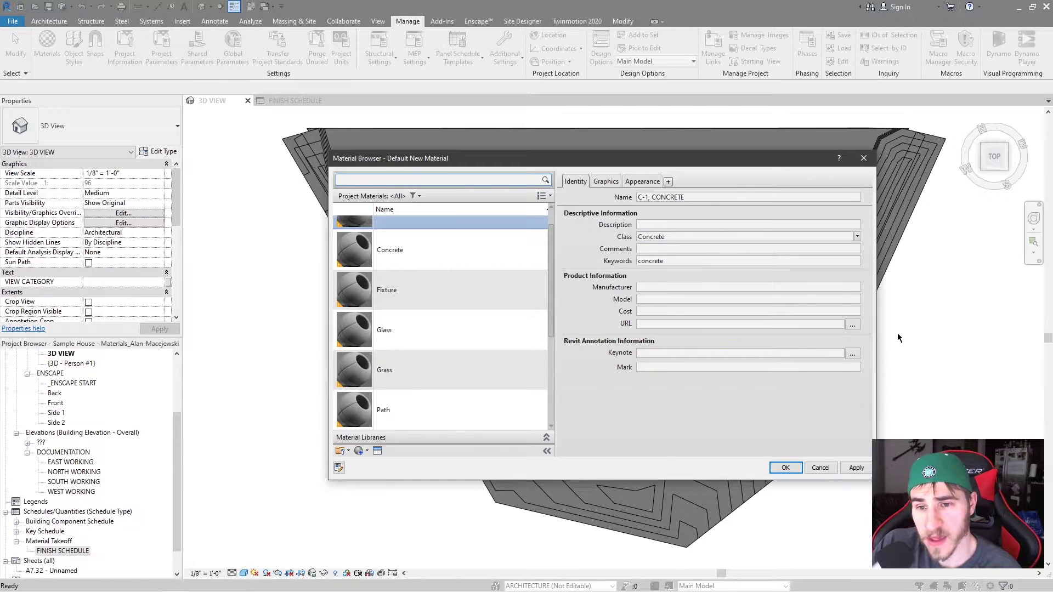
Set the mark of the C-1, CONCRETE material to C-1
click(650, 367)
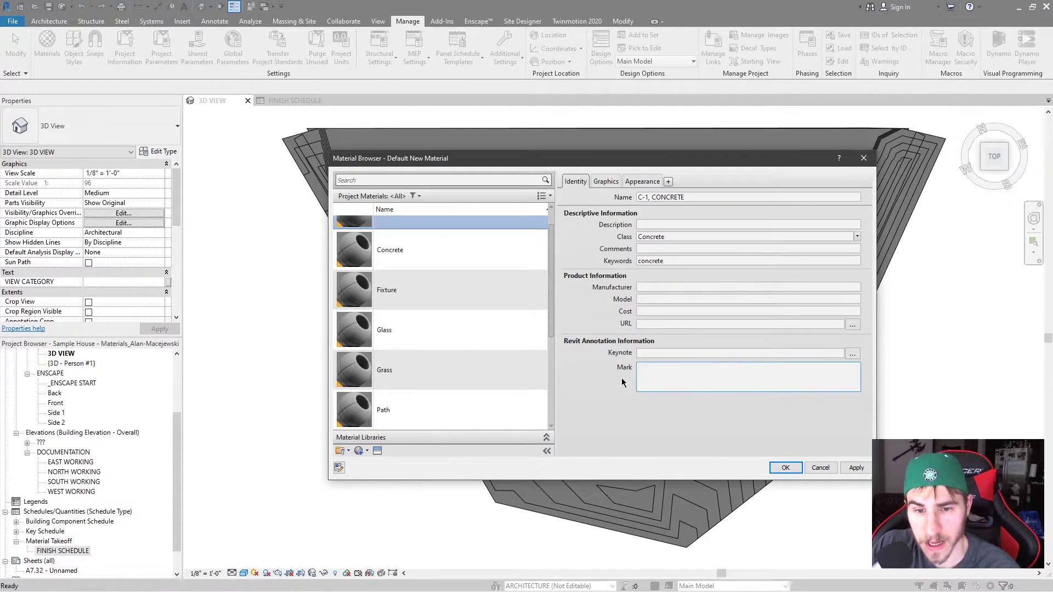
text(C-1)
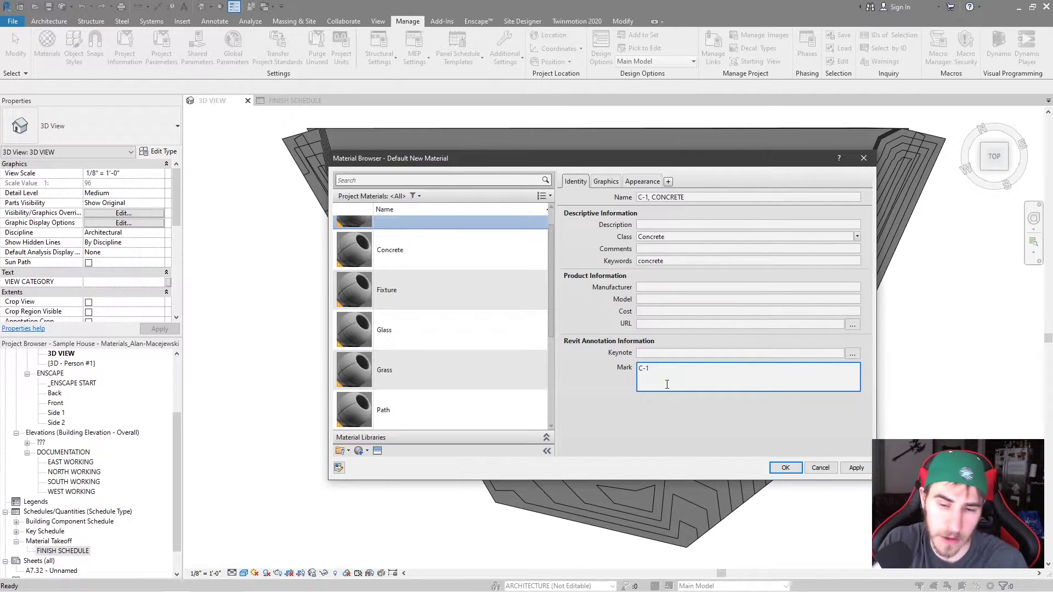
click(661, 408)
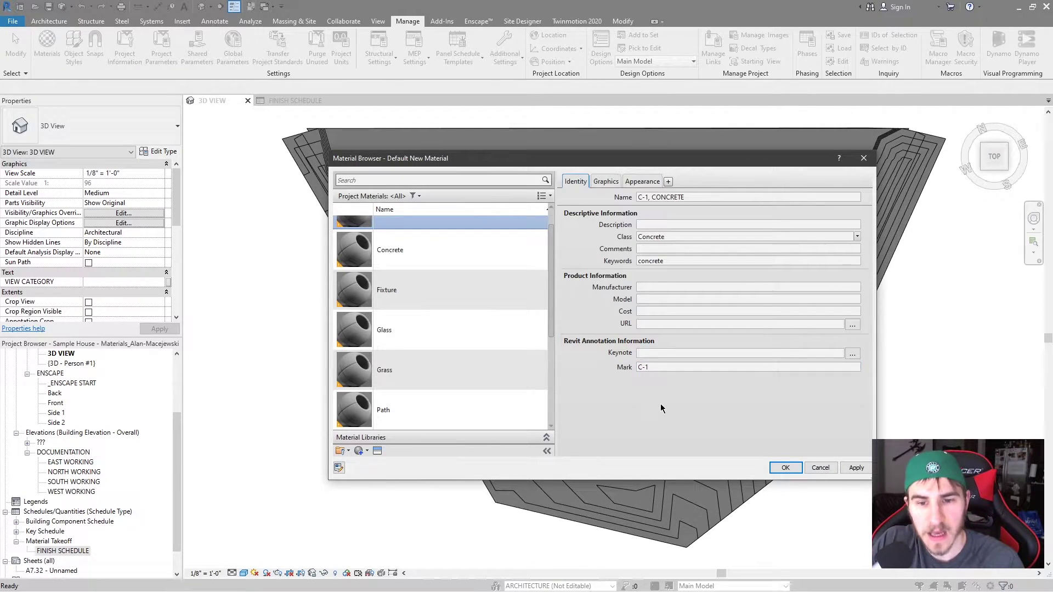
click(669, 366)
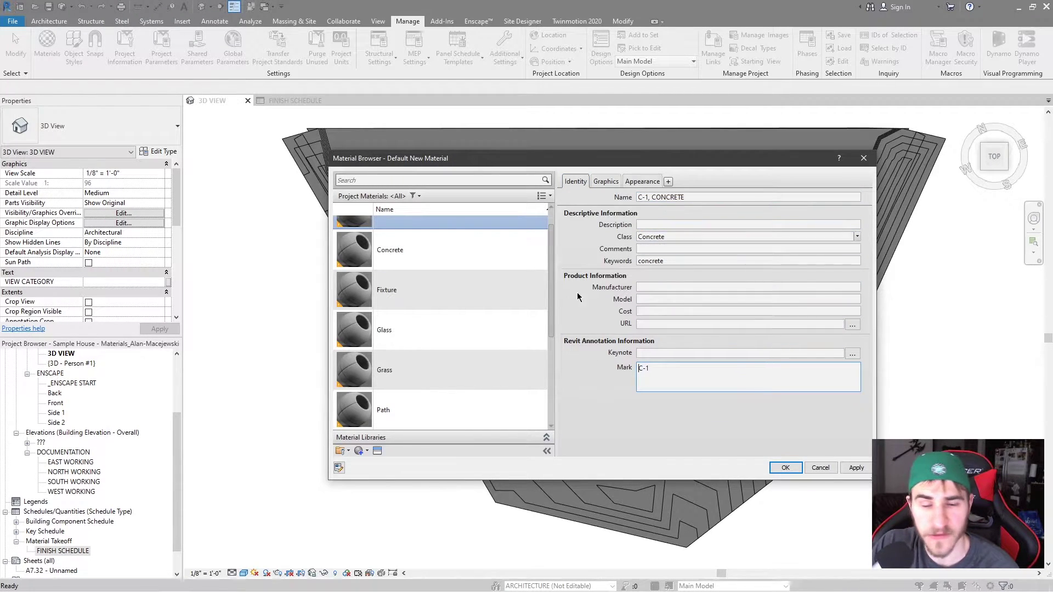
click(649, 393)
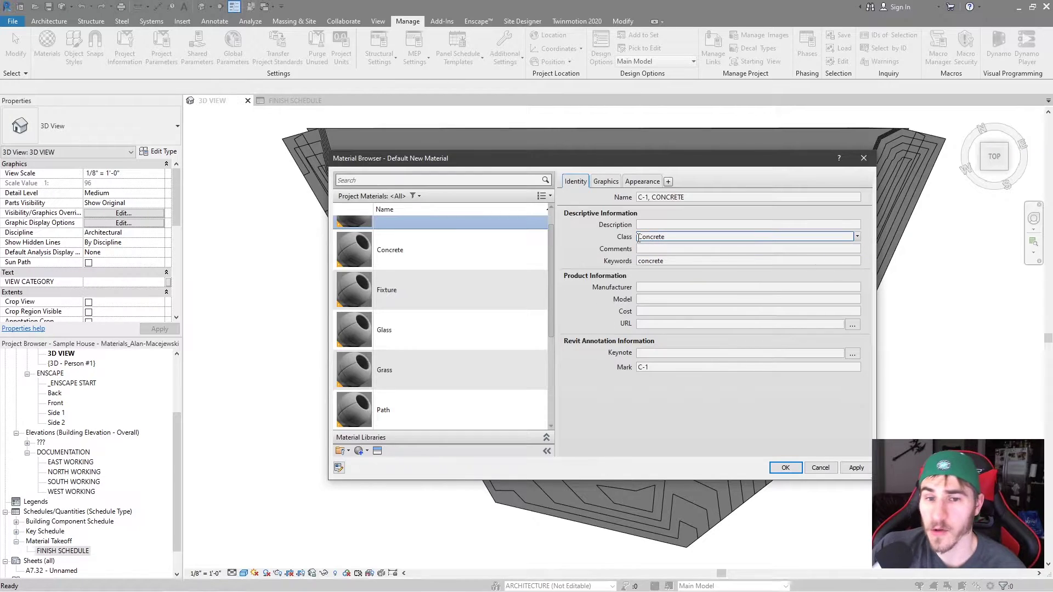
click(677, 225)
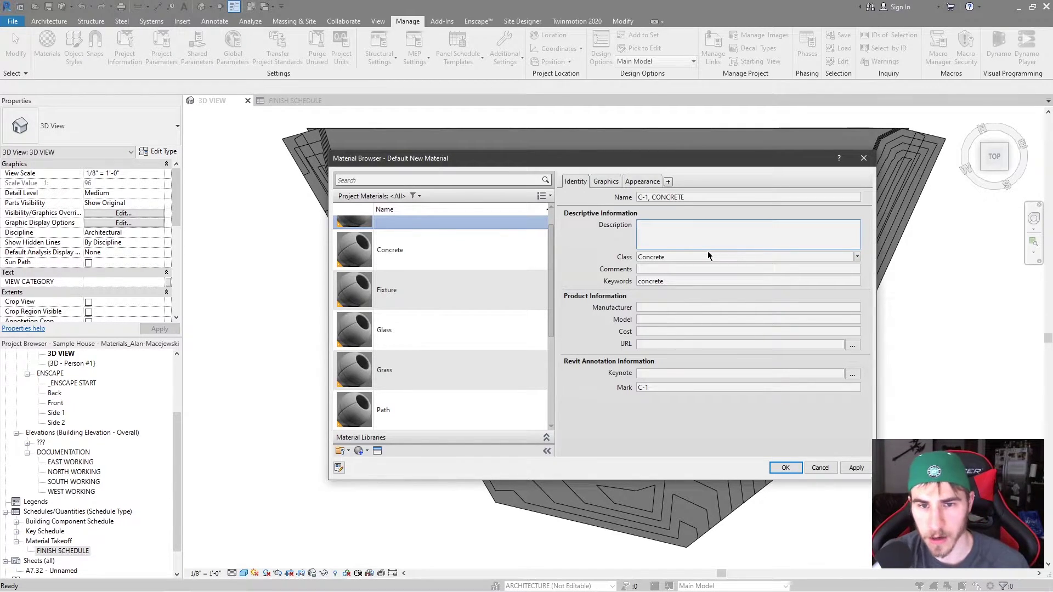
click(658, 266)
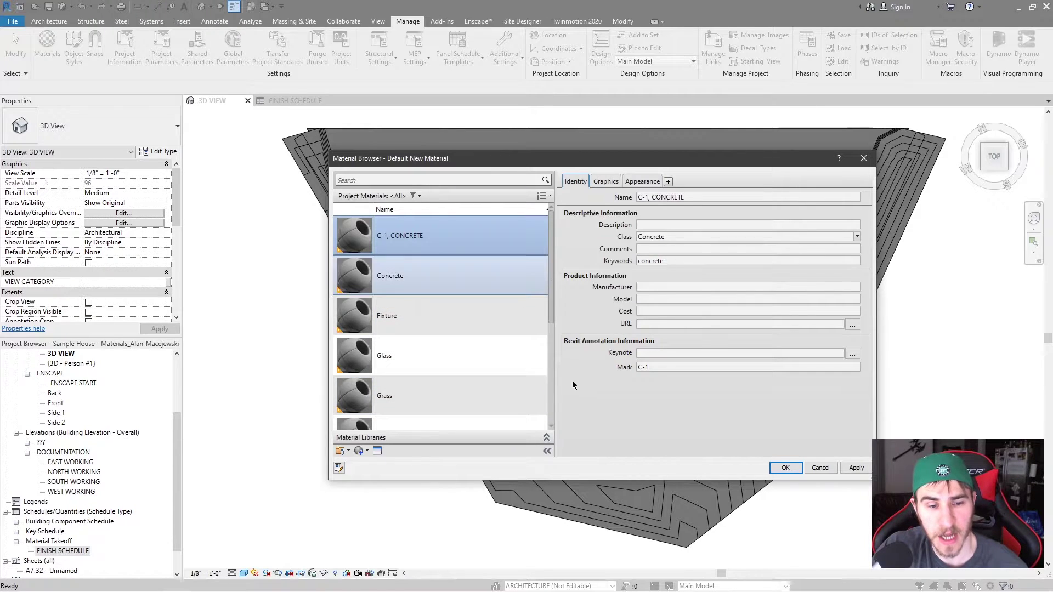
Examine the additional material parameters of C-1, CONCRETE, such as contact, finish type, location, colour, installation and size
scroll(406, 329, down, 1)
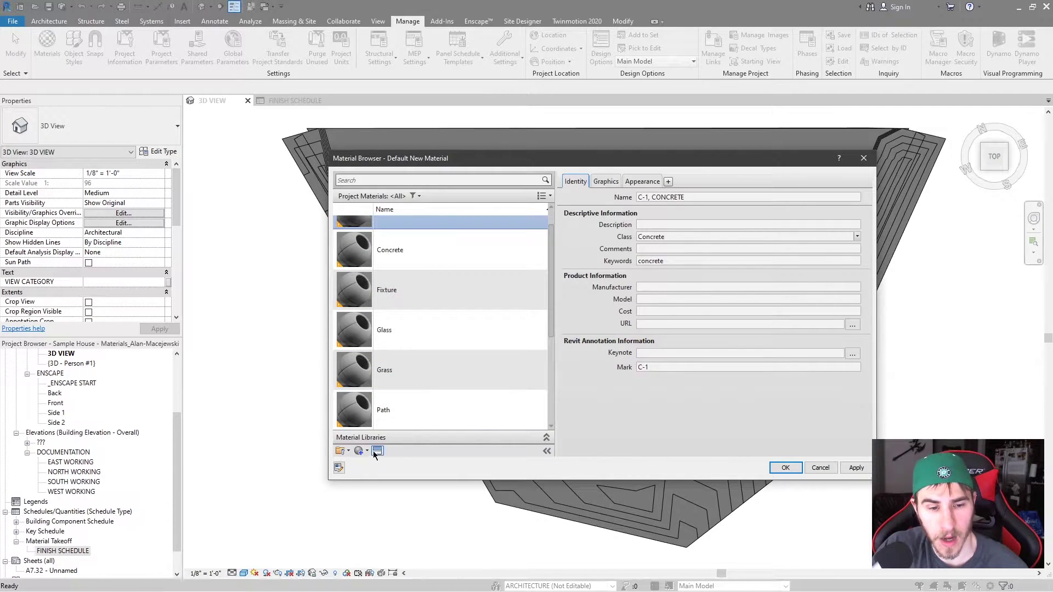
click(338, 468)
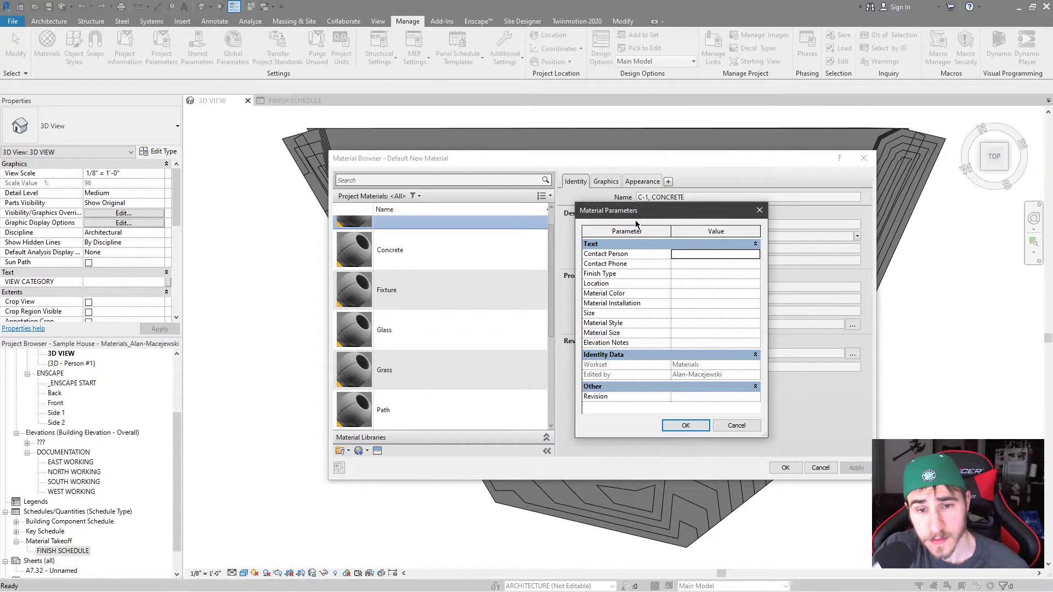
drag(610, 211, 769, 200)
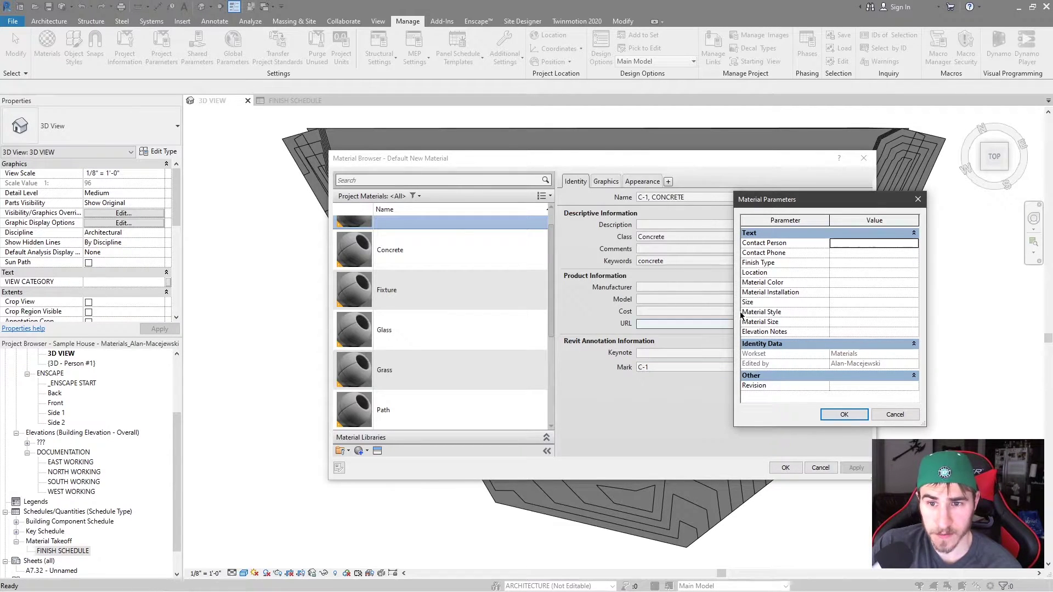
drag(835, 203, 747, 278)
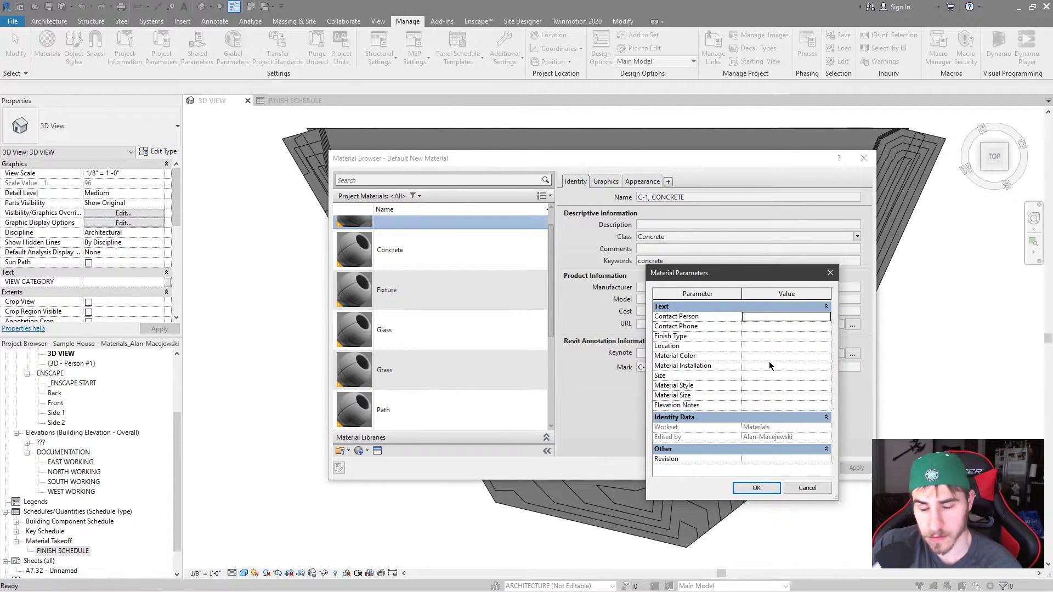
drag(733, 284, 883, 270)
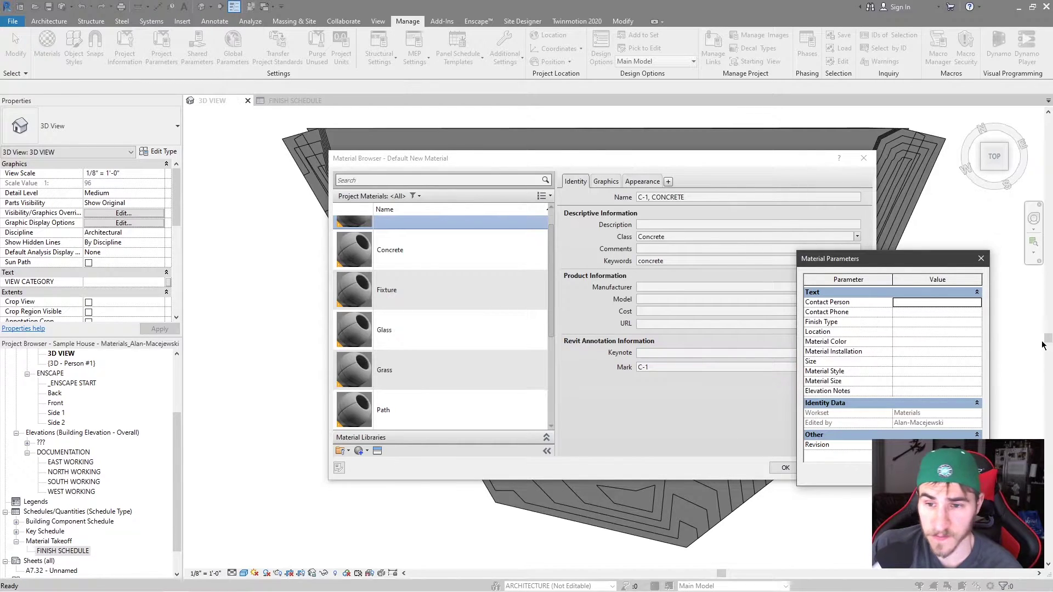
drag(832, 258, 761, 210)
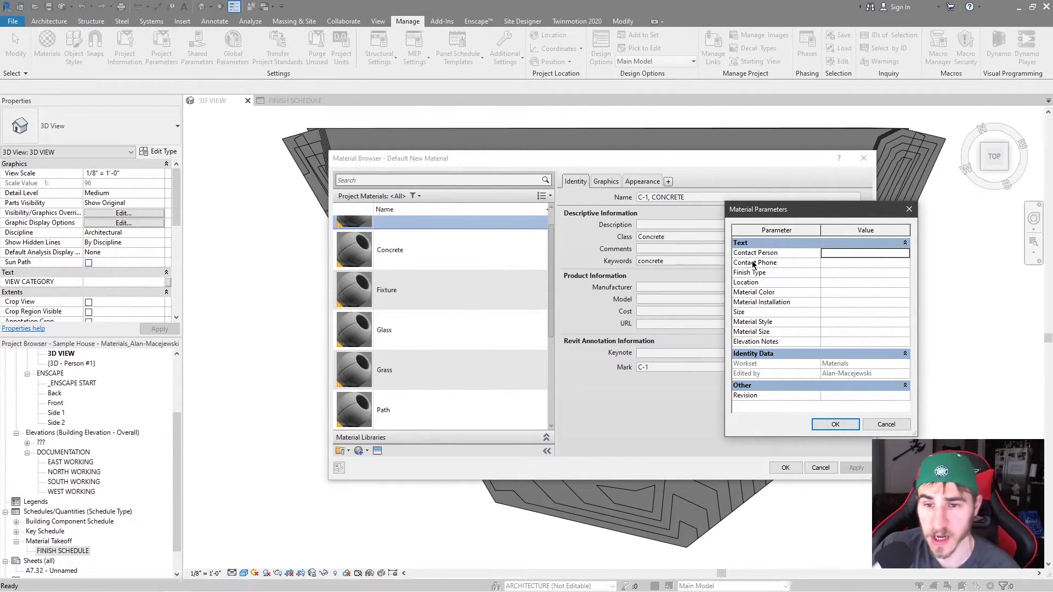
drag(780, 213, 673, 234)
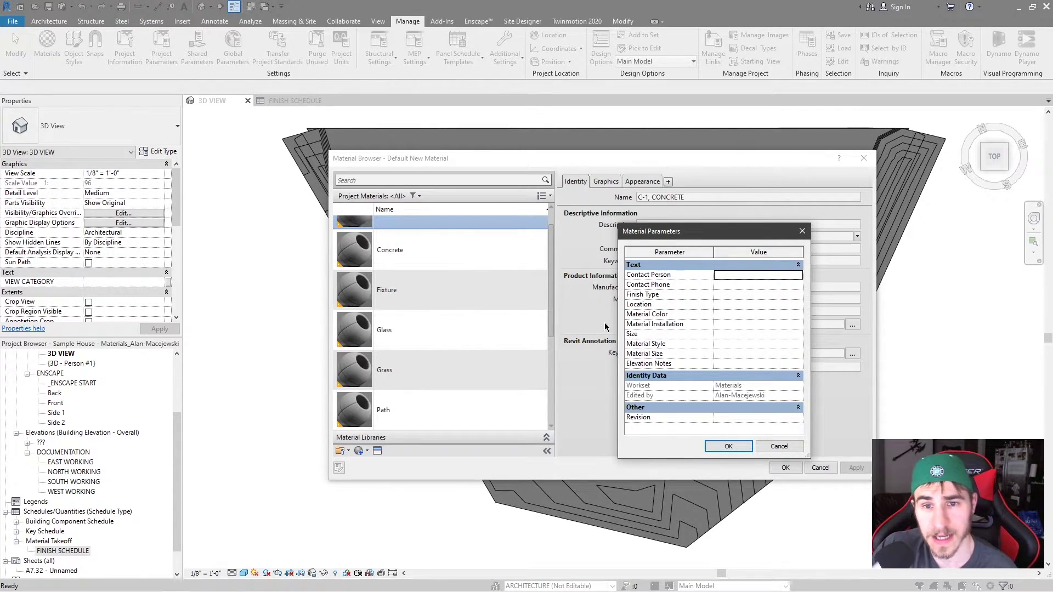
click(731, 445)
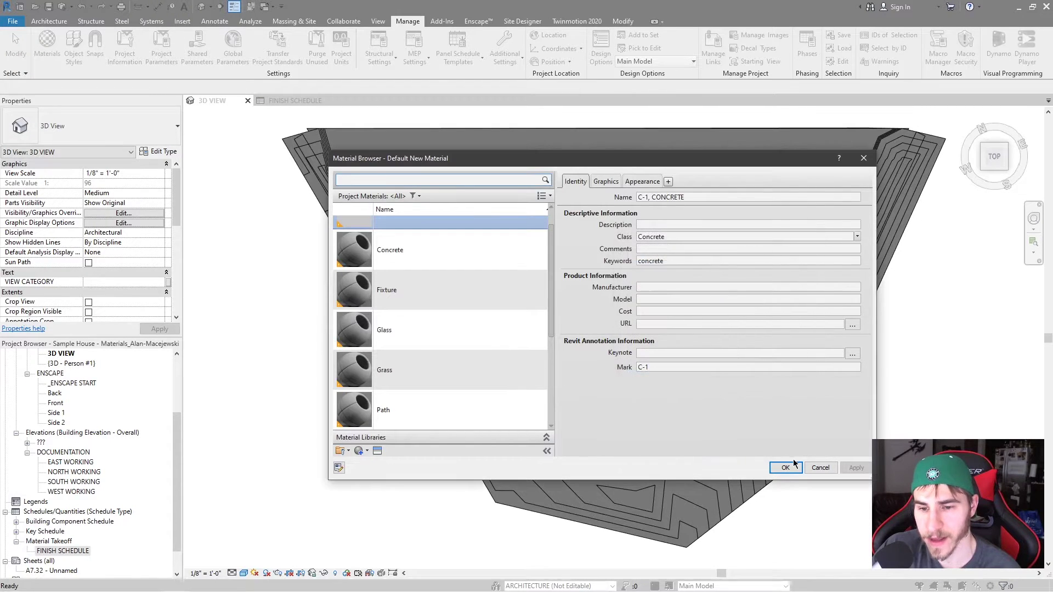
Accept the material edits and bring up the list of parameters available in this project
click(785, 468)
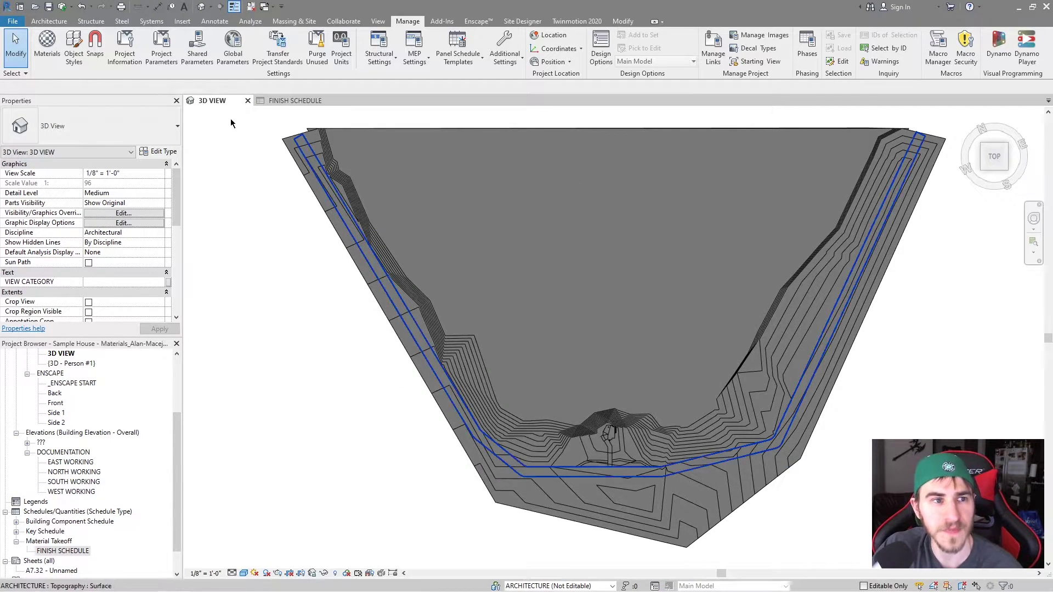
click(157, 55)
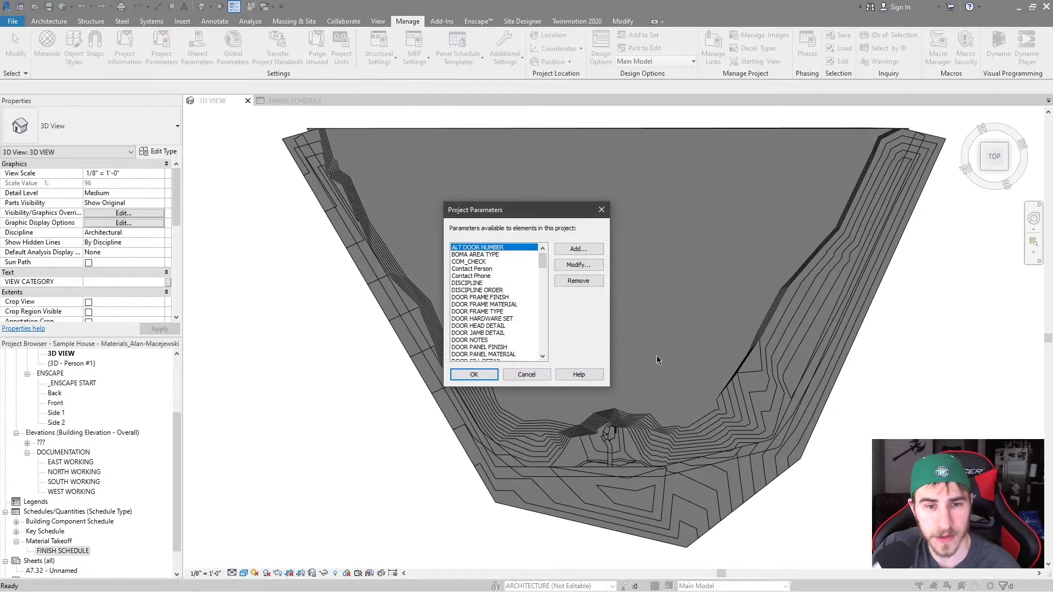
click(483, 326)
click(477, 269)
click(483, 247)
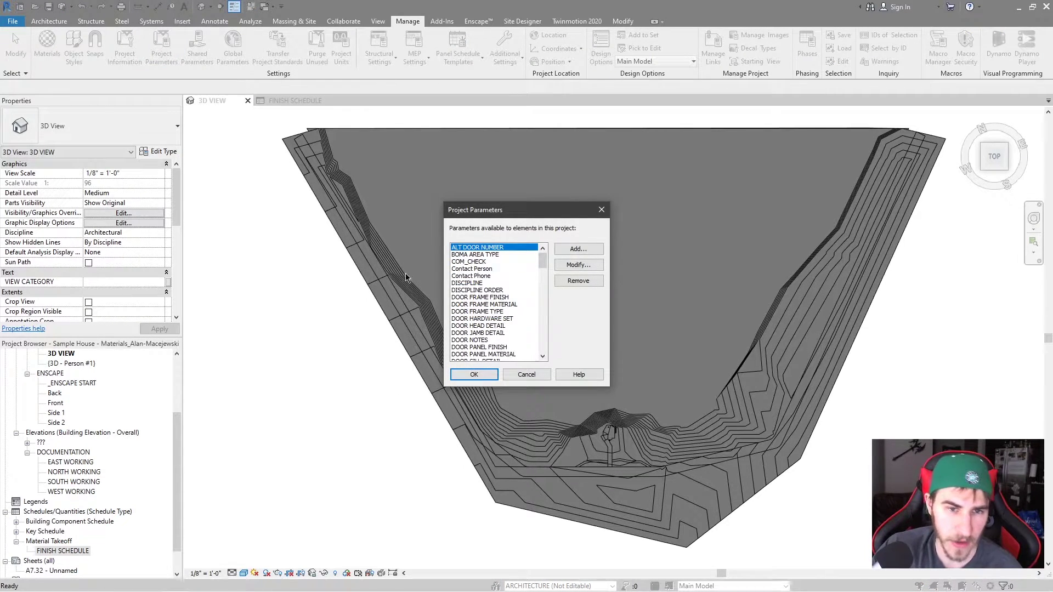
Define a new project parameter named NOTES and assign it to the Materials category
click(577, 249)
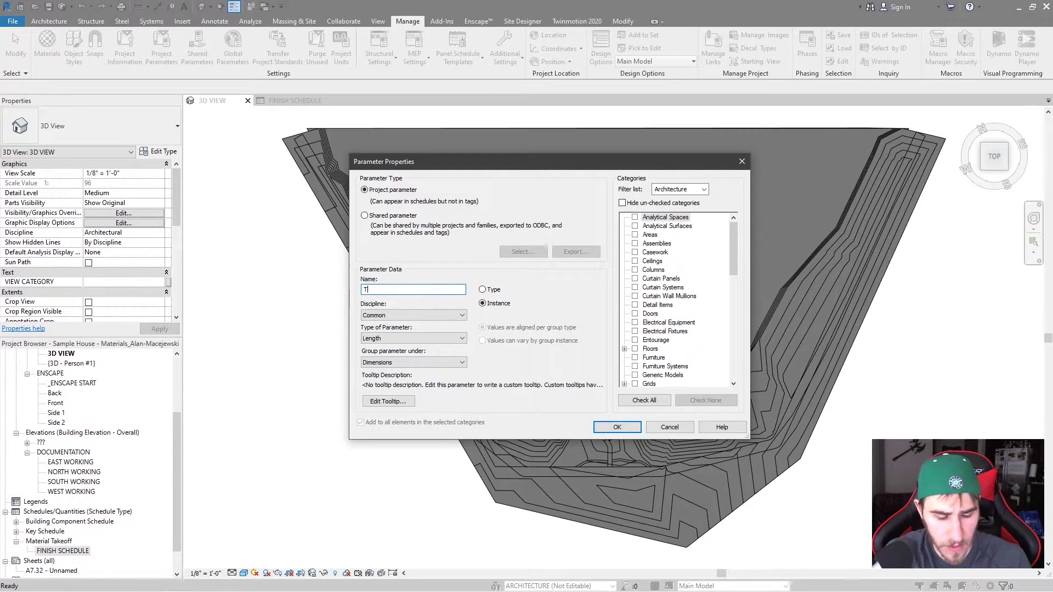
text(NOTES)
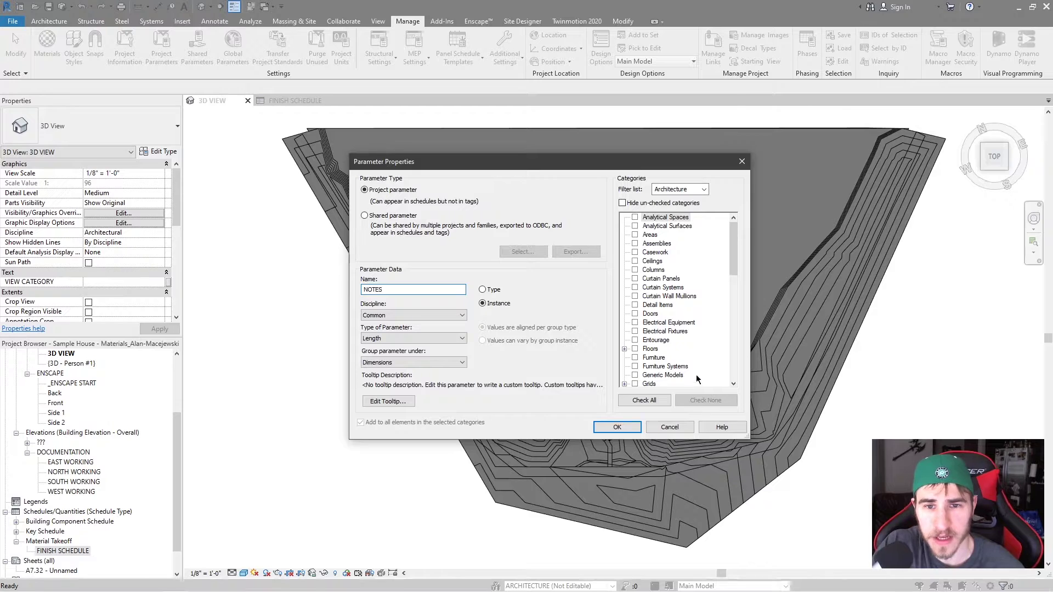
drag(735, 238, 731, 303)
click(636, 262)
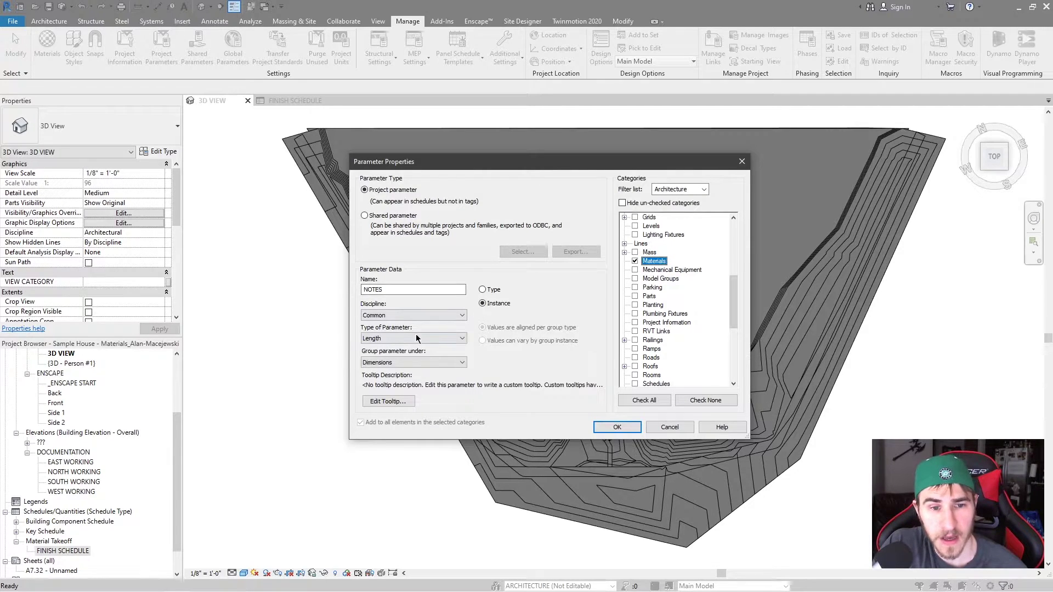
Set the new parameter's type to Text and try to create it under the name NOTES
click(404, 339)
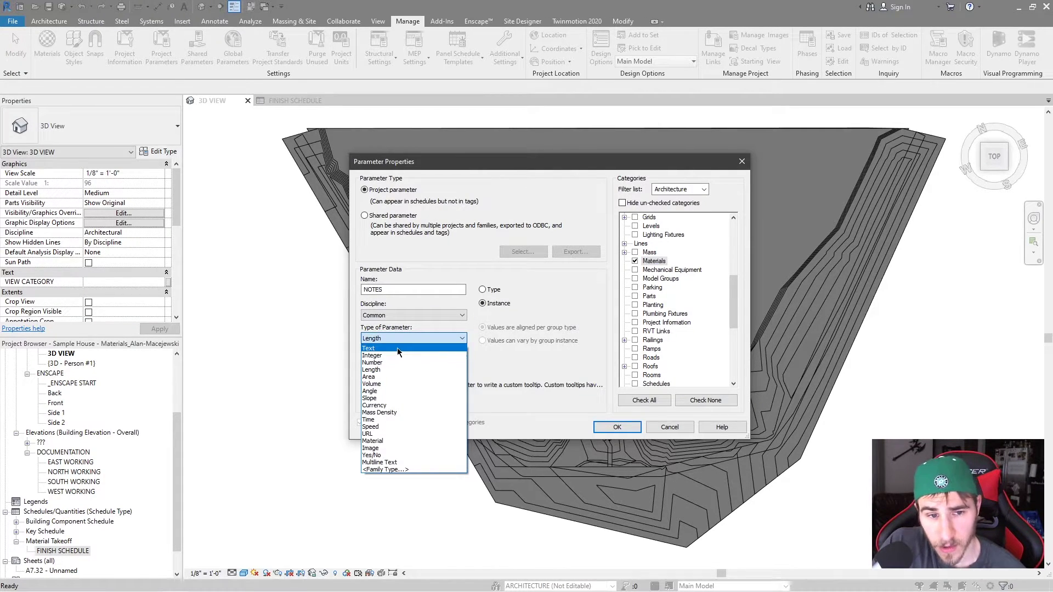
click(390, 348)
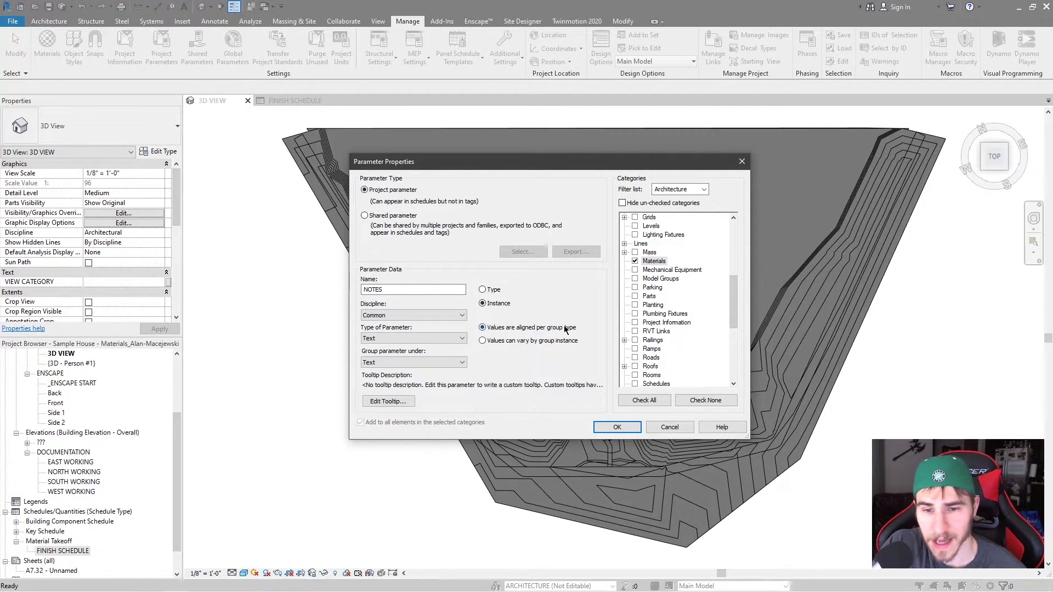
click(637, 430)
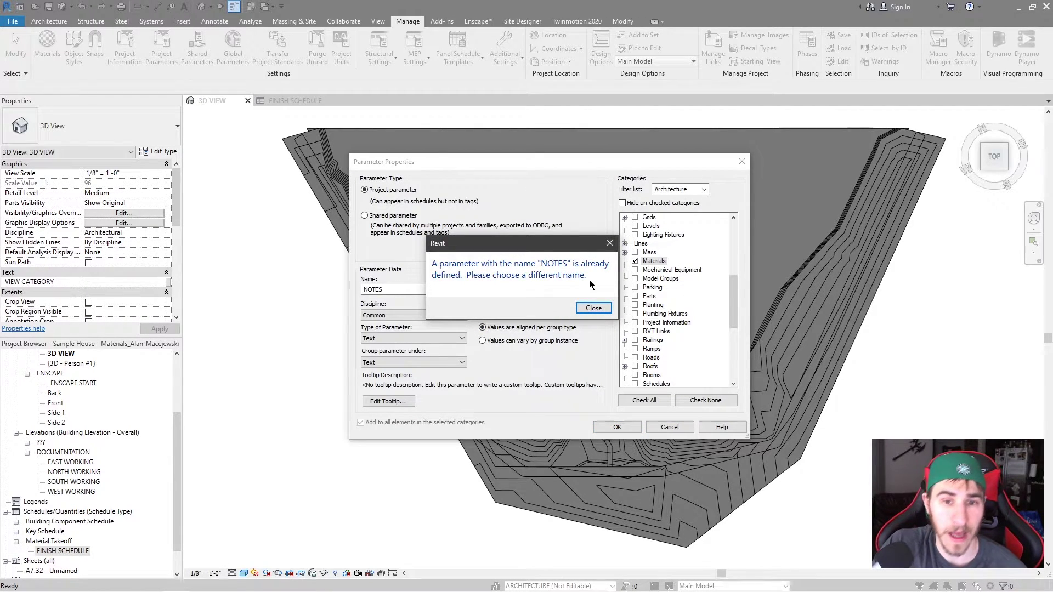
Rename the new parameter as MATERIAL NOTES and add it to the project
click(593, 308)
key(Home)
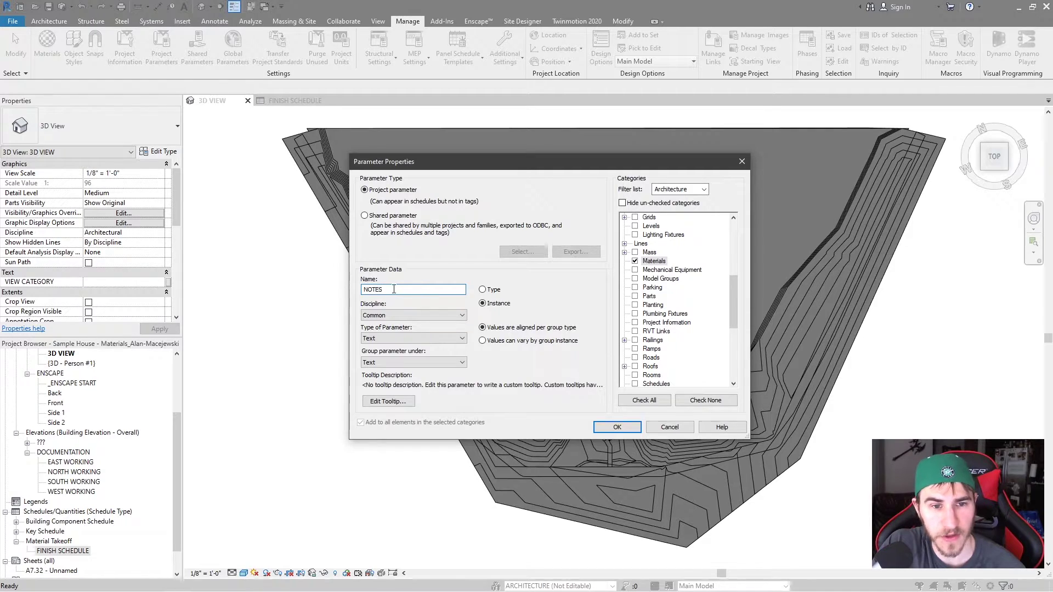
text(MATE)
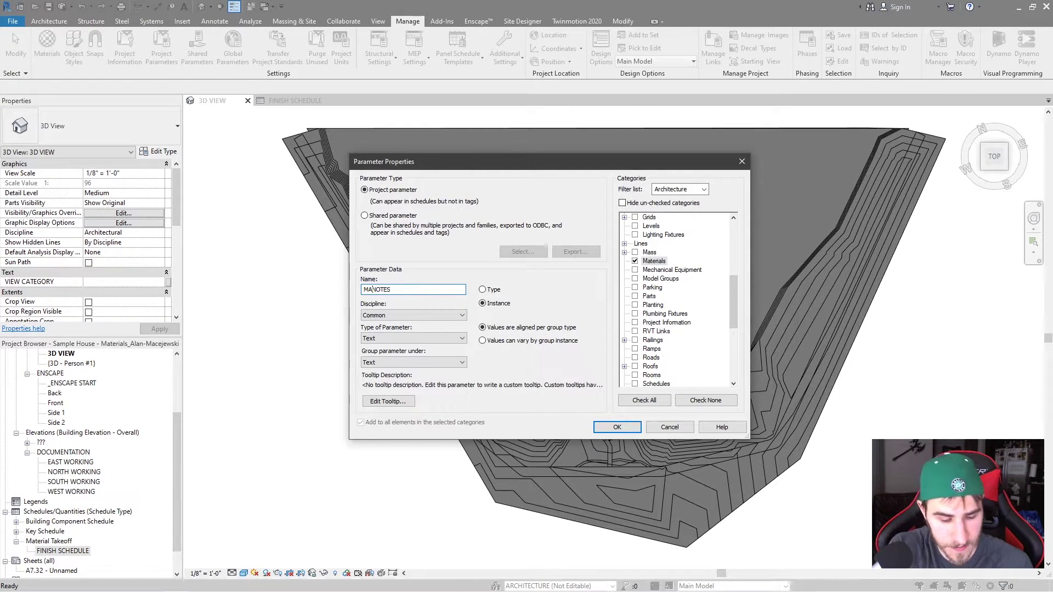
text(RIAL)
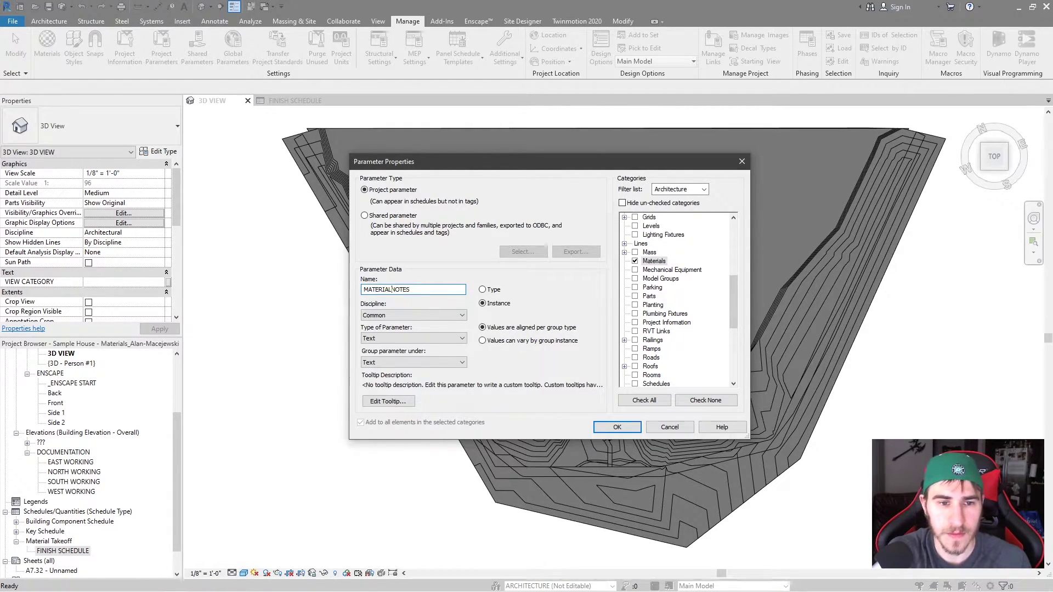
click(617, 427)
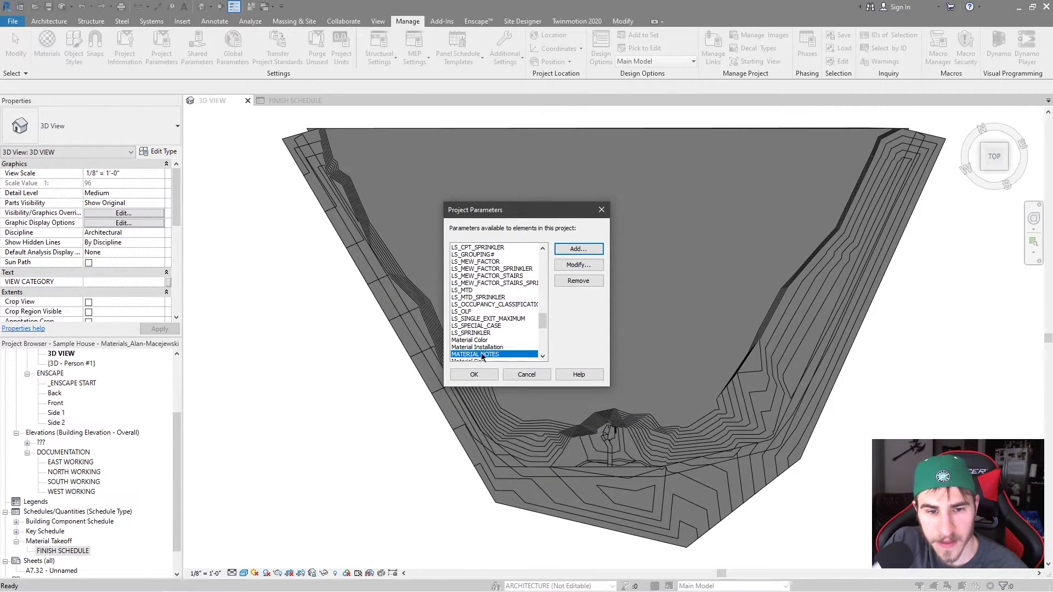
Accept the project parameters and bring up the custom material parameters of C-1, CONCRETE
click(474, 374)
click(346, 335)
click(47, 44)
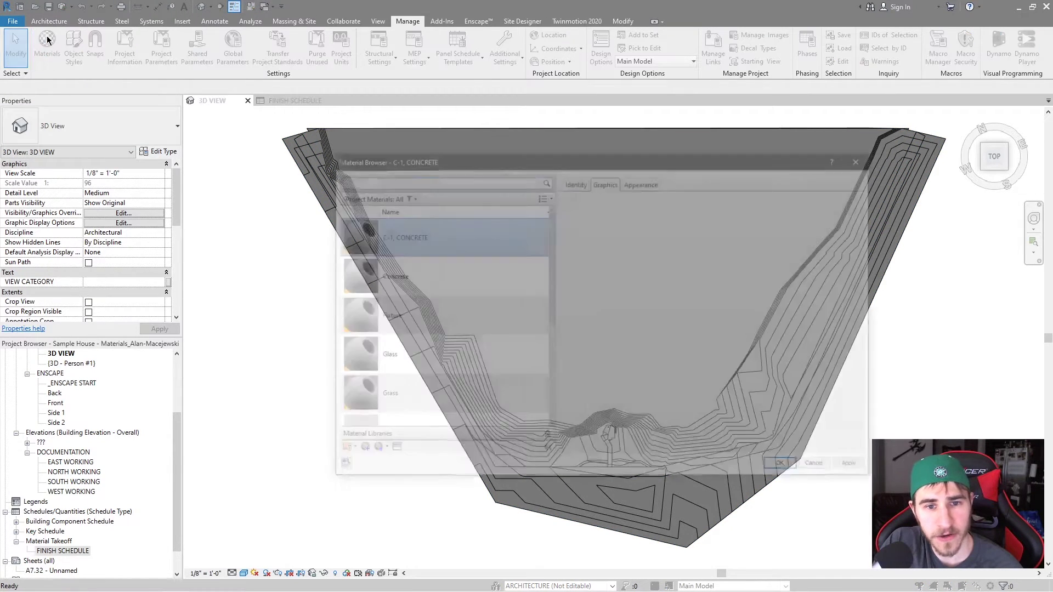
scroll(365, 241, down, 1)
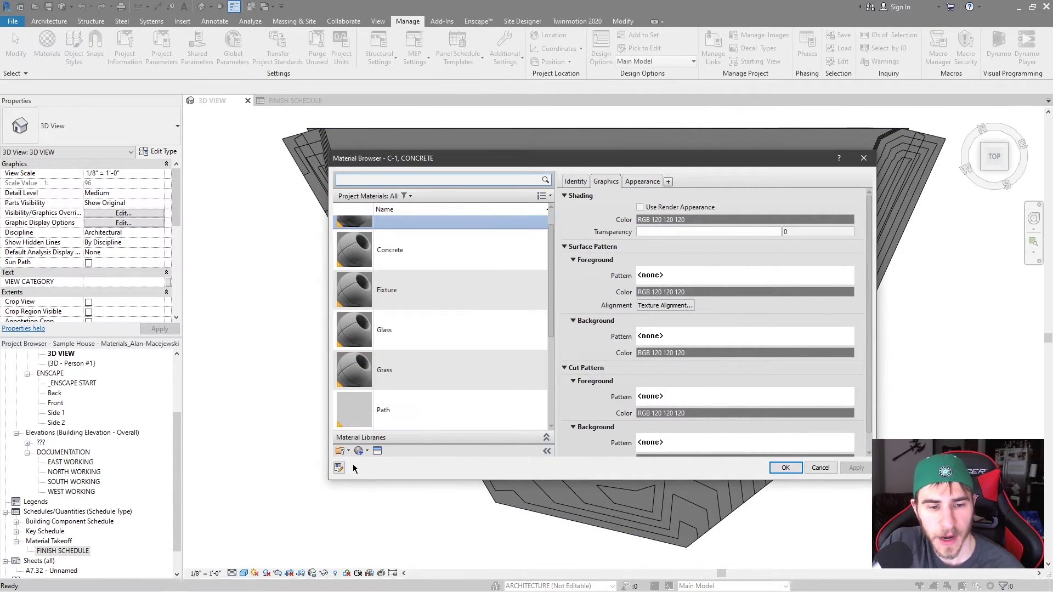
scroll(367, 414, up, 1)
scroll(367, 414, down, 1)
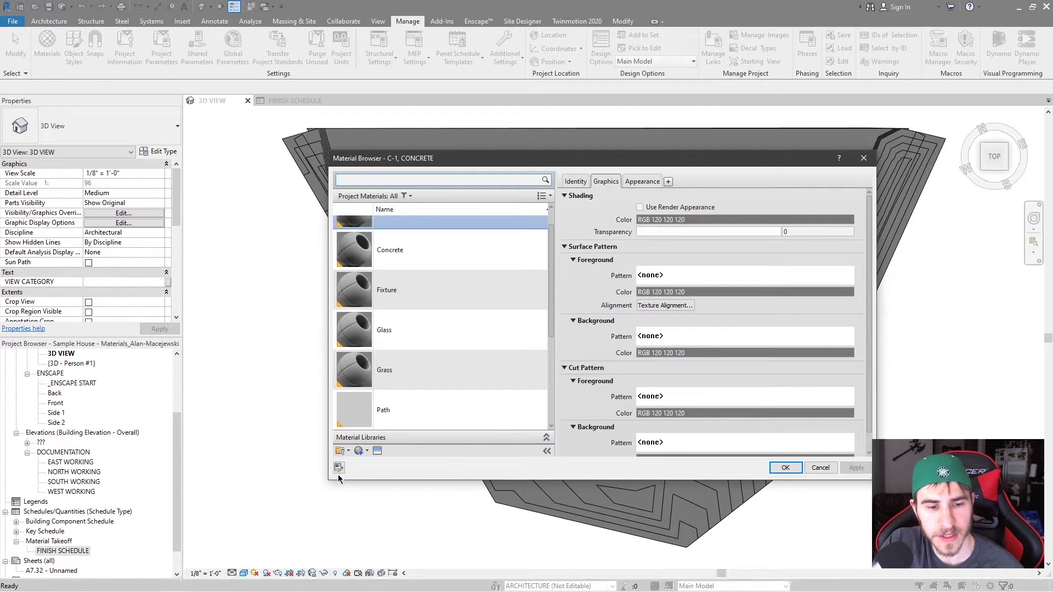
click(339, 468)
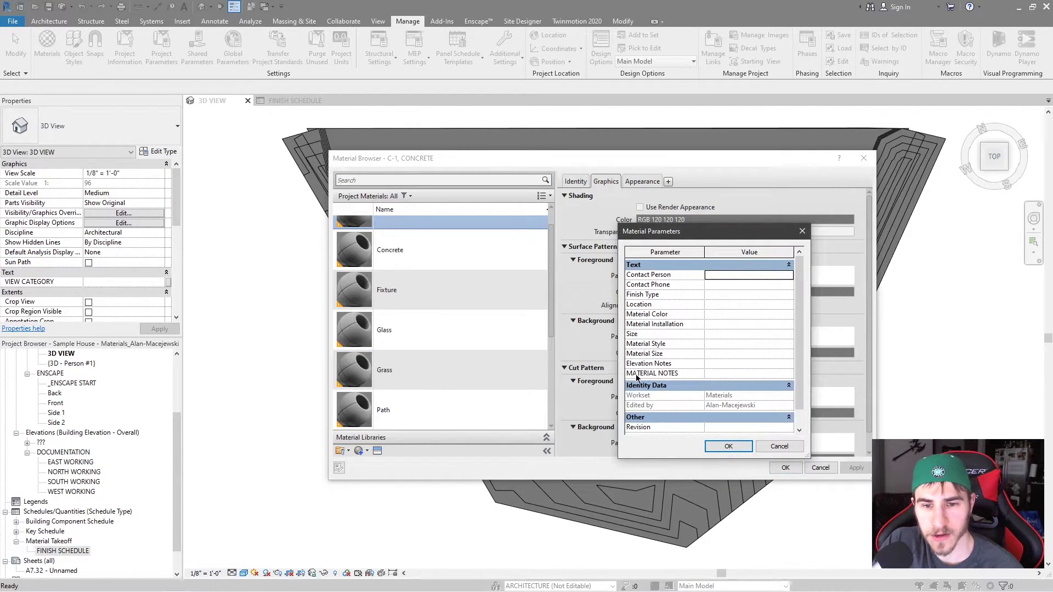
Try out placeholder text as the MATERIAL NOTES value of C-1, CONCRETE and clear it again
click(724, 374)
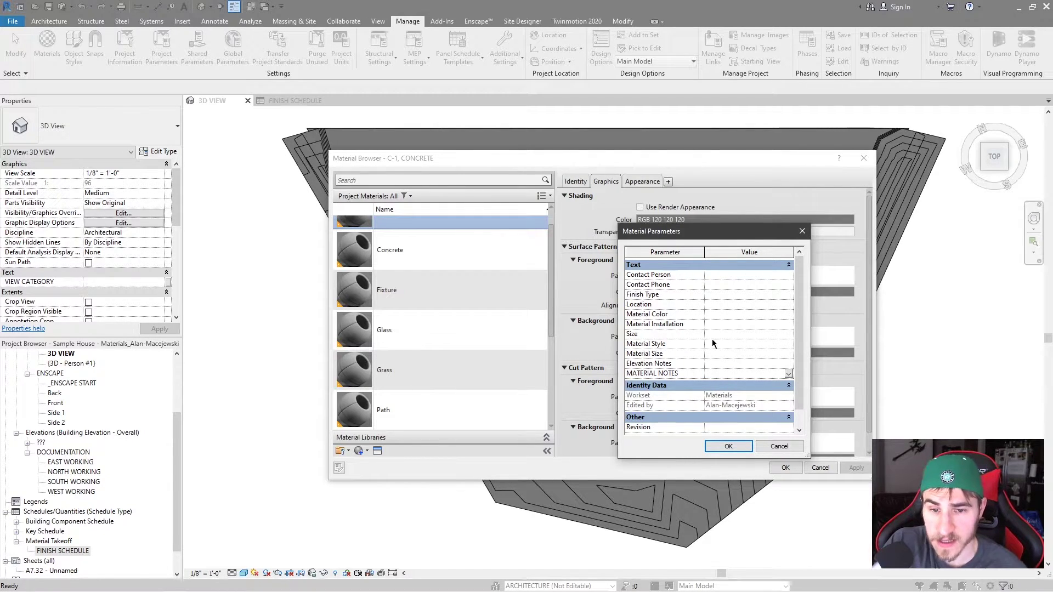
text(gdrgdrg)
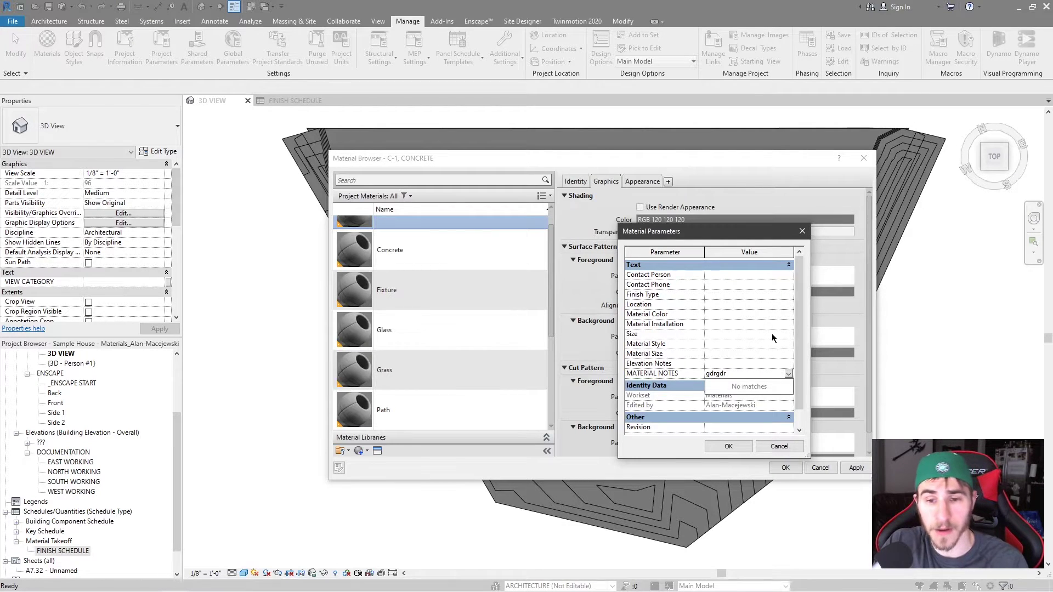
key(BackSpace)
key(BackSpace)
key(BackSpace)
key(BackSpace)
key(BackSpace)
key(BackSpace)
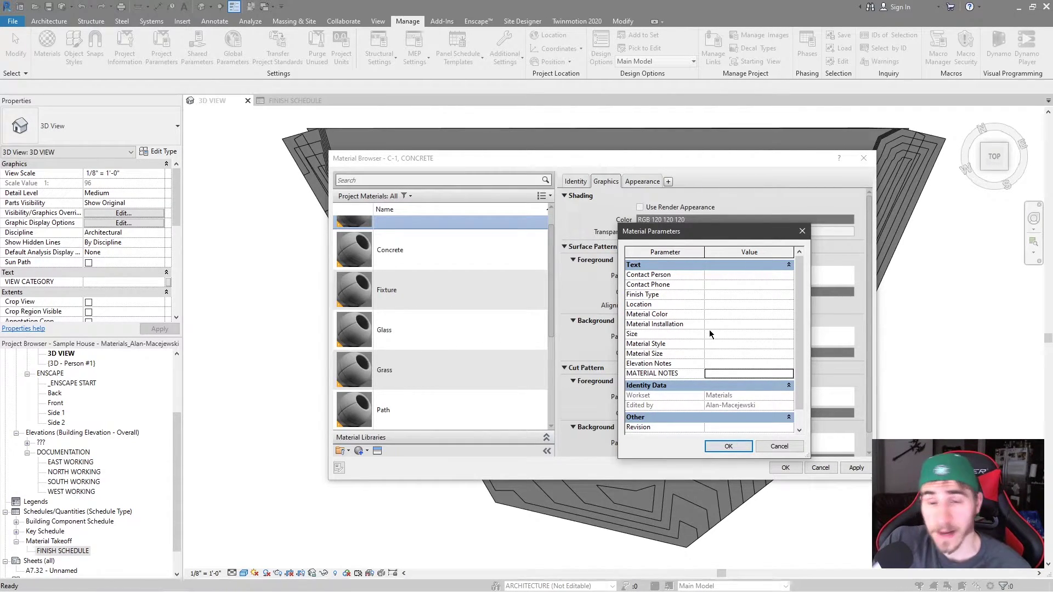
Accept and close the material dialogs and open the FINISH SCHEDULE material takeoff
click(729, 446)
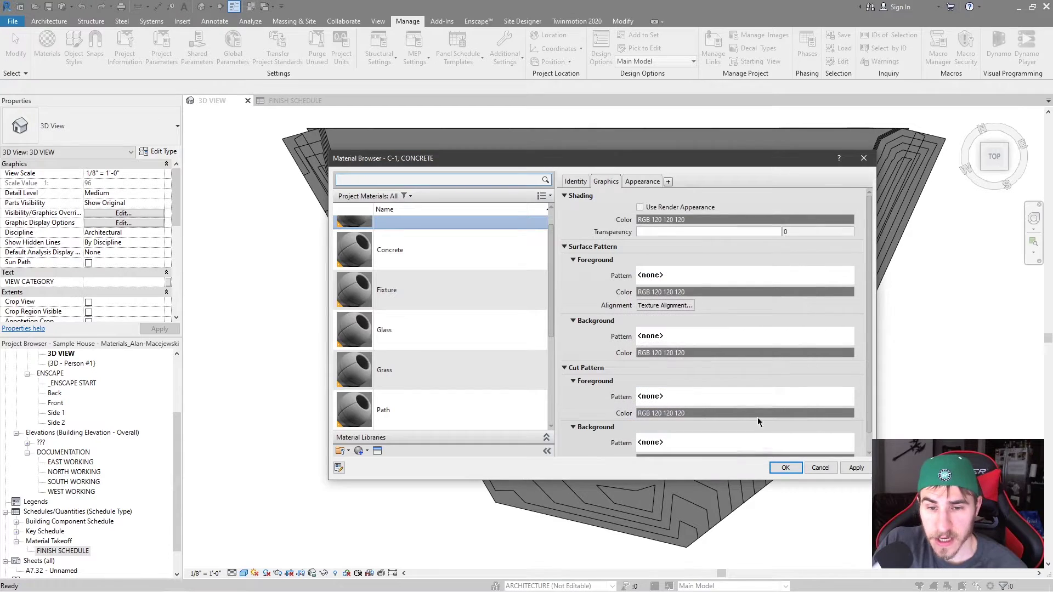
click(786, 468)
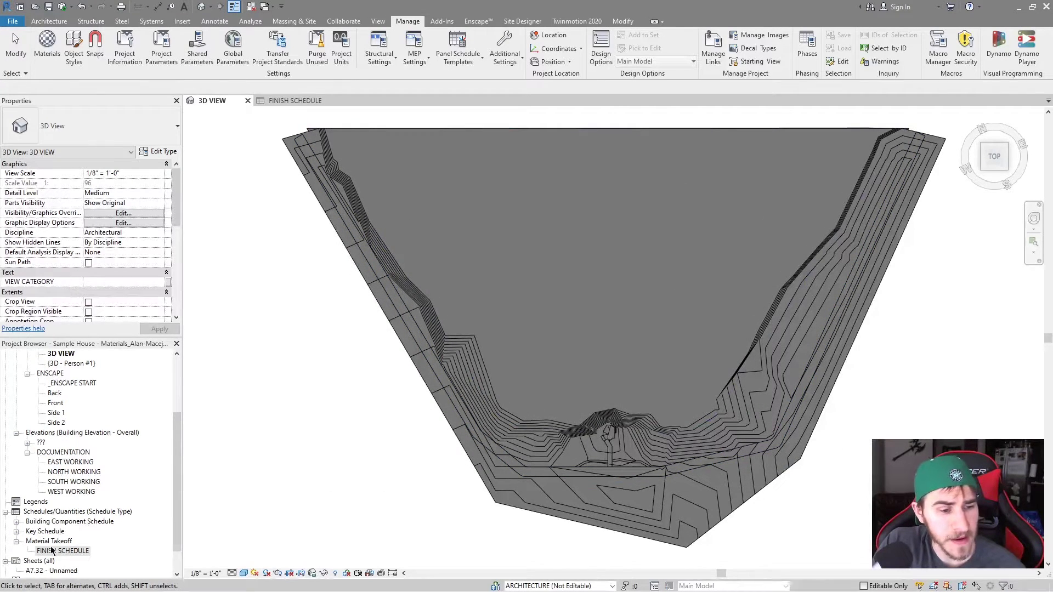
double_click(63, 551)
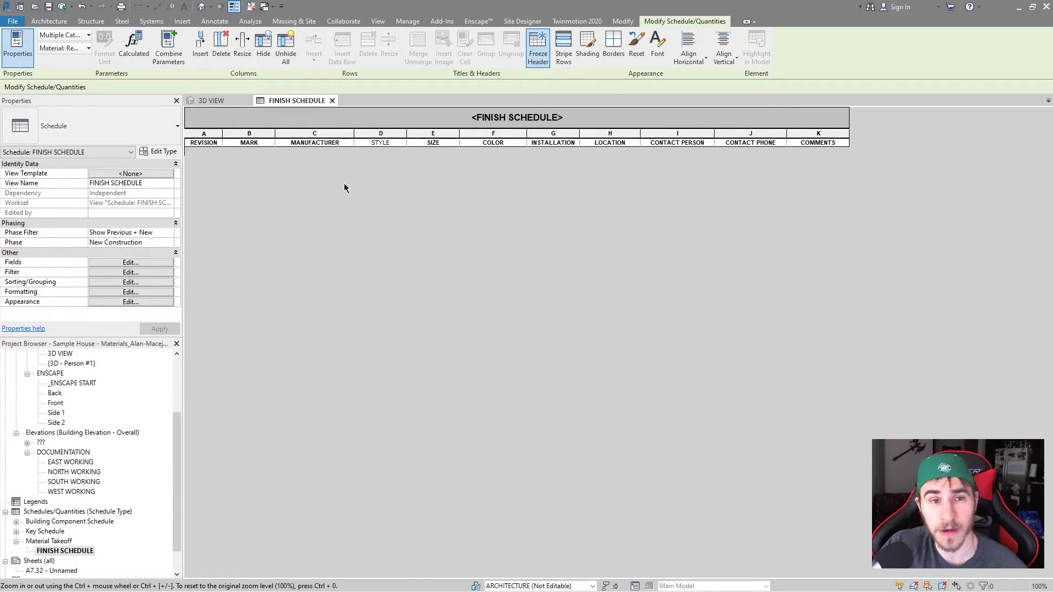
In the 3D view, select the house wall beside the front entrance and open its type's layer structure for editing
click(214, 100)
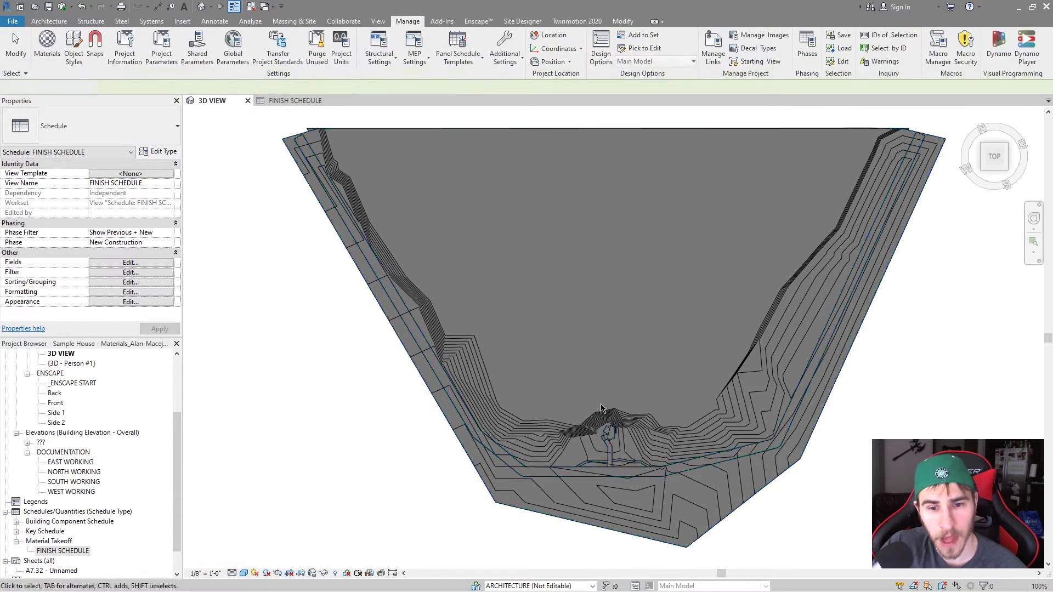
scroll(662, 439, up, 5)
scroll(743, 353, down, 3)
shift+middle_drag(635, 388, 801, 304)
scroll(801, 303, up, 8)
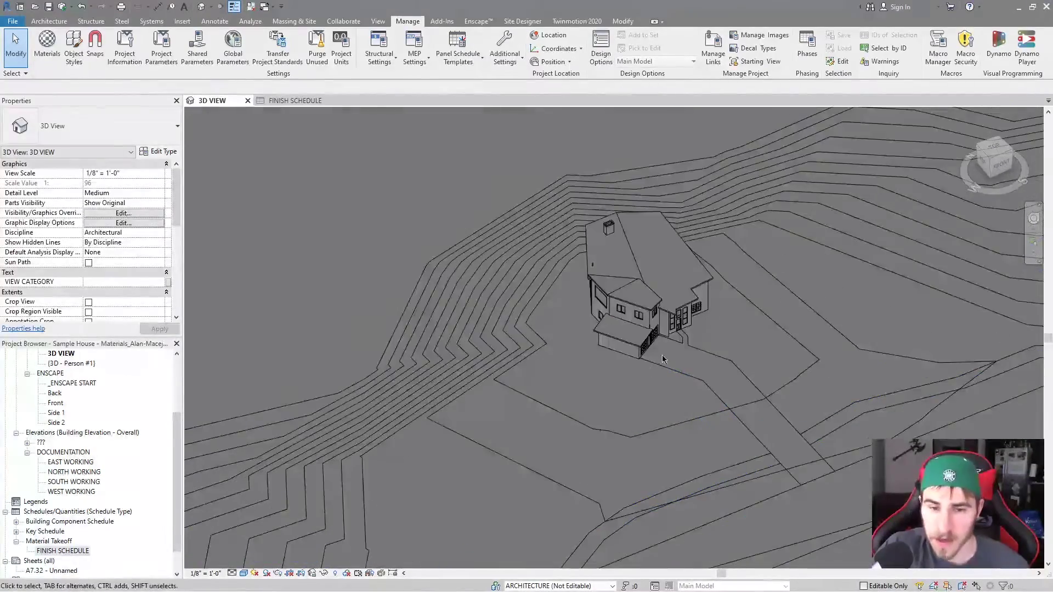
scroll(702, 307, up, 3)
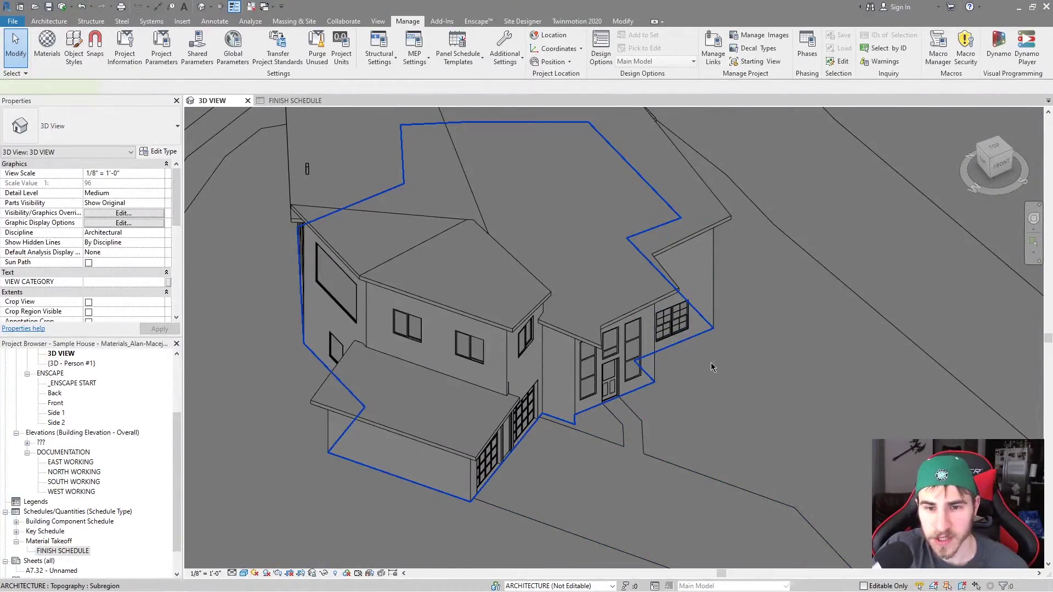
click(711, 311)
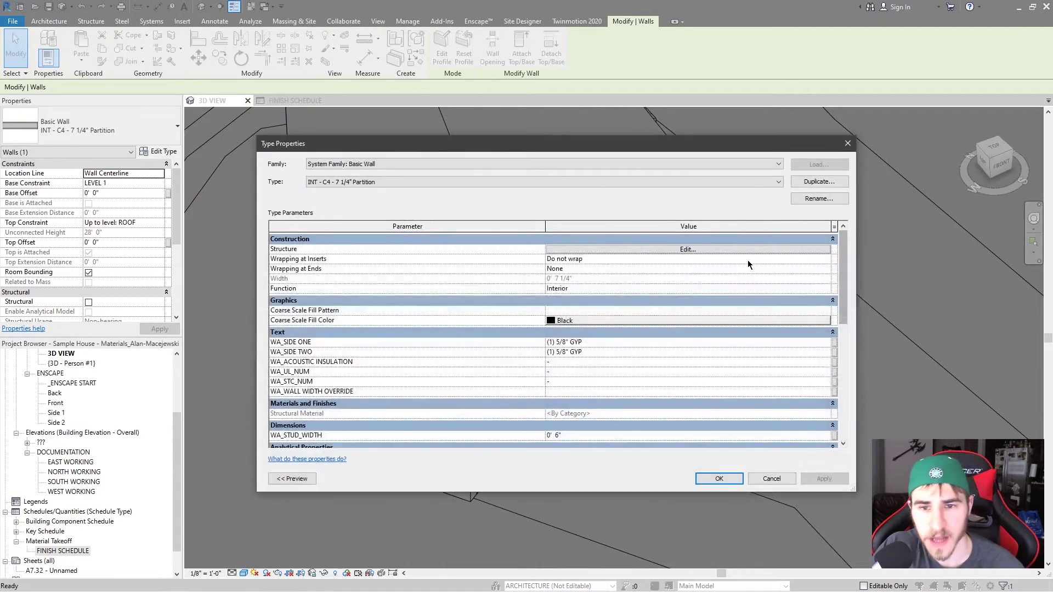
click(747, 259)
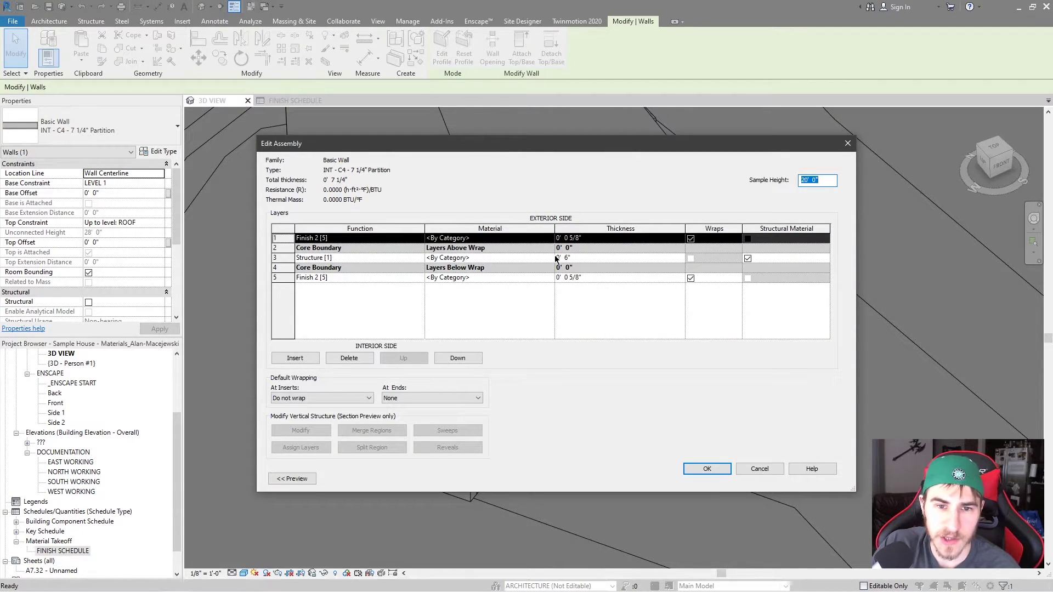
Assign the C-1, CONCRETE material to the wall type's Structure [1] layer and accept the type changes
click(551, 258)
click(550, 258)
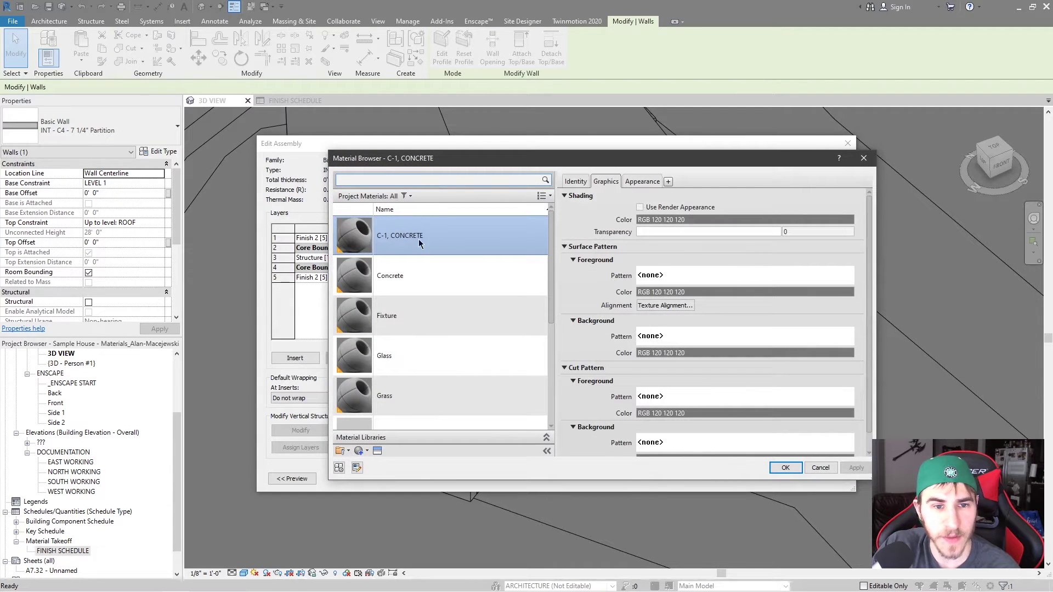
click(773, 468)
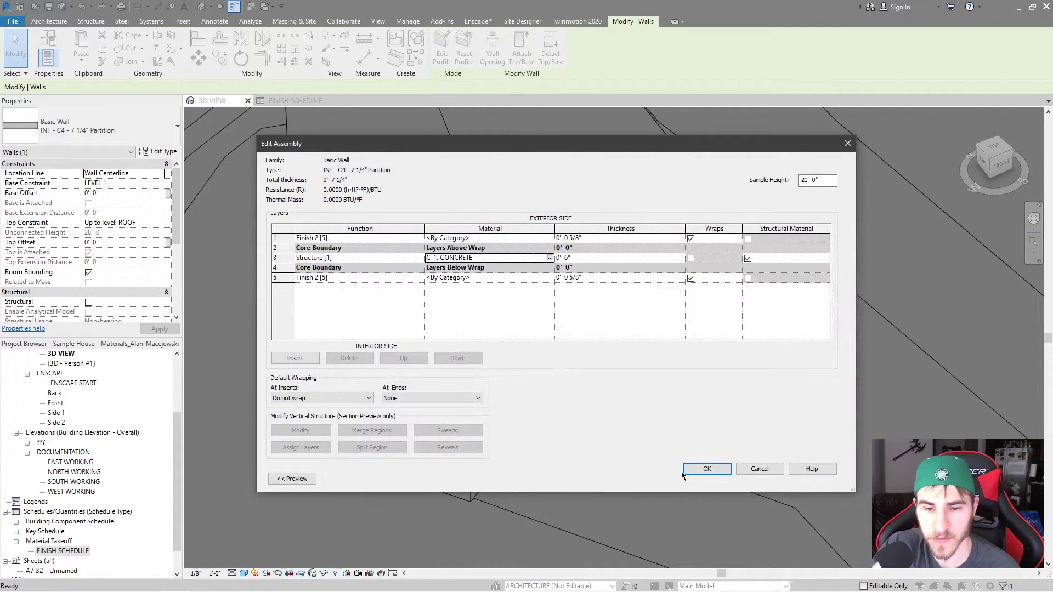
key(Return)
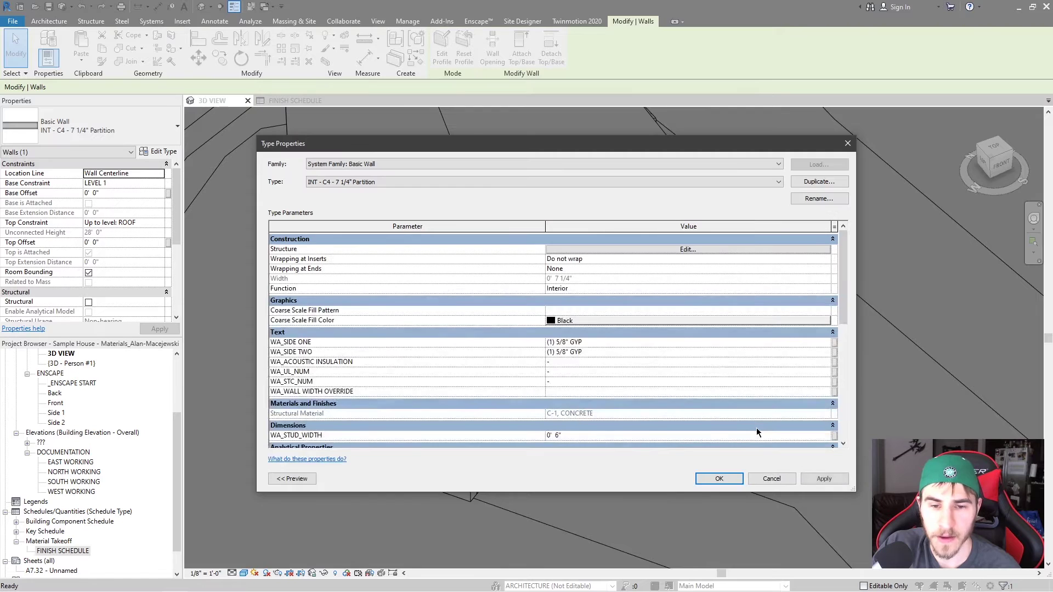
click(719, 479)
Return to the FINISH SCHEDULE and open the identity information of C-1, CONCRETE, keeping the schedule row uncovered
click(299, 103)
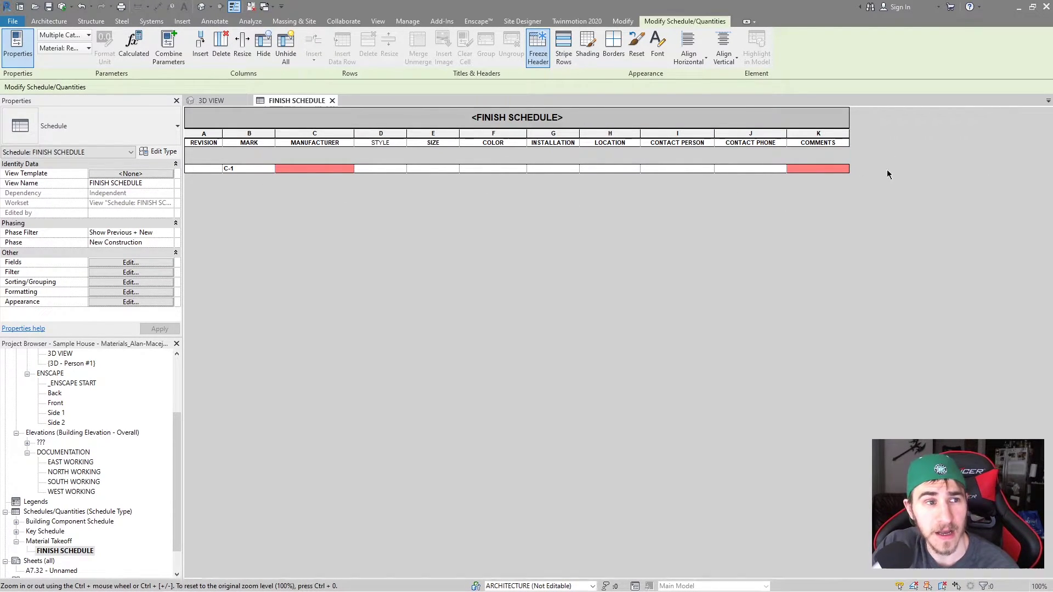
click(407, 21)
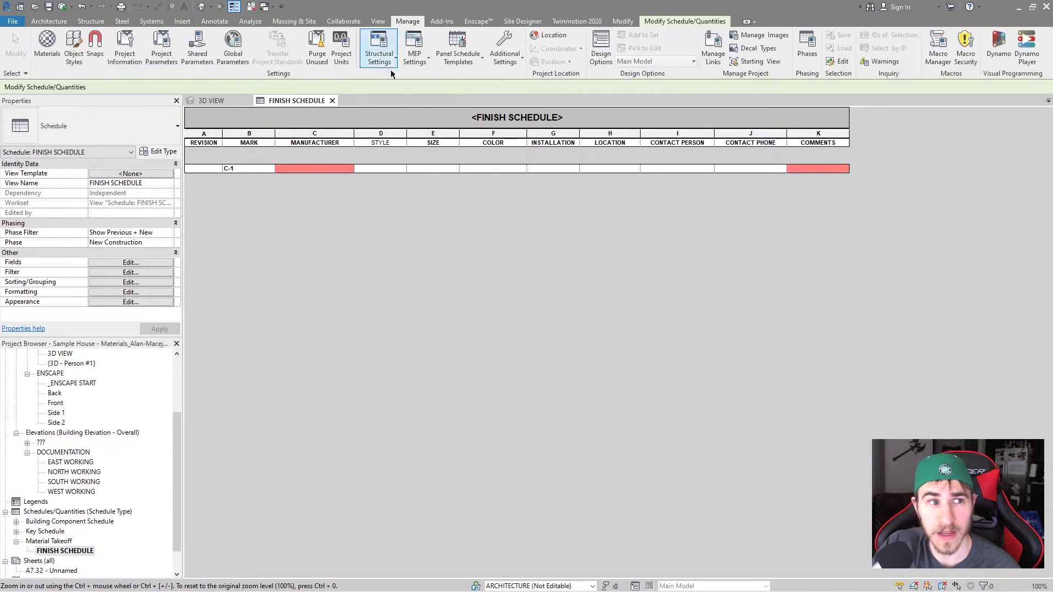
click(47, 45)
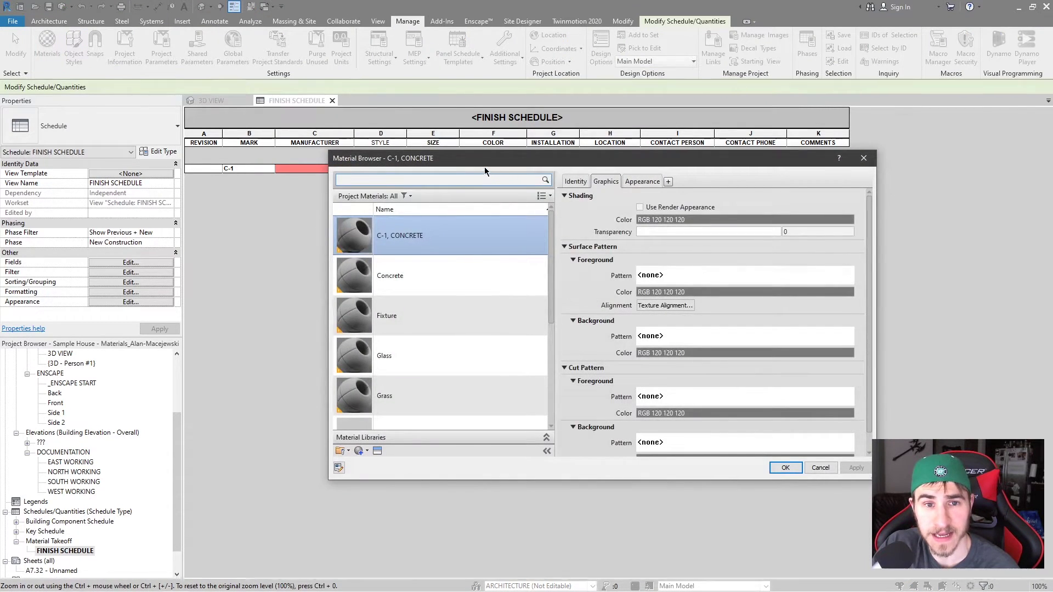
drag(485, 159, 429, 215)
click(519, 237)
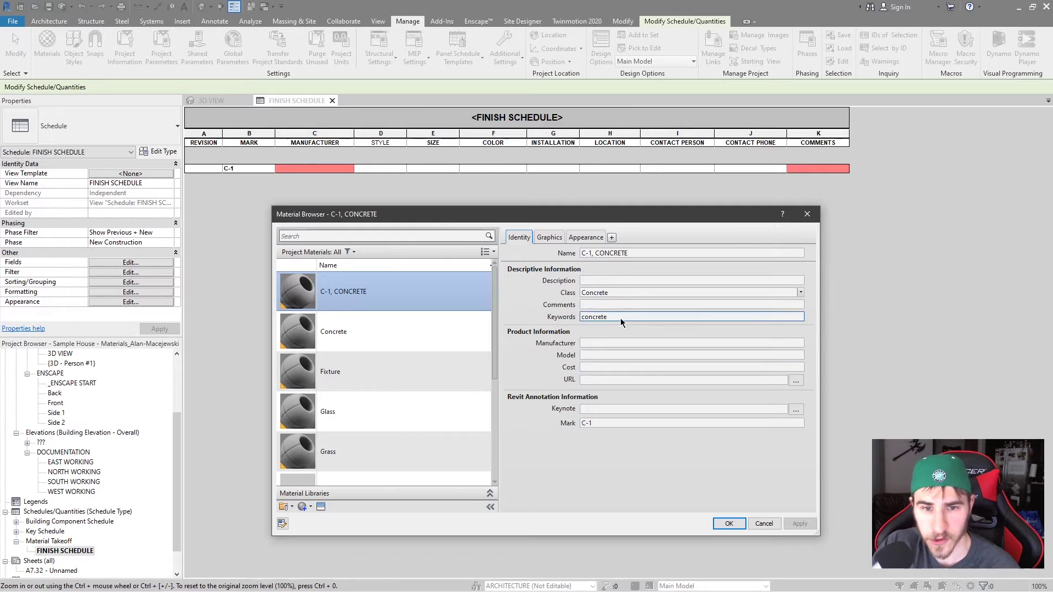
Set the comments of C-1, CONCRETE to COMMENTS and apply the change
click(606, 281)
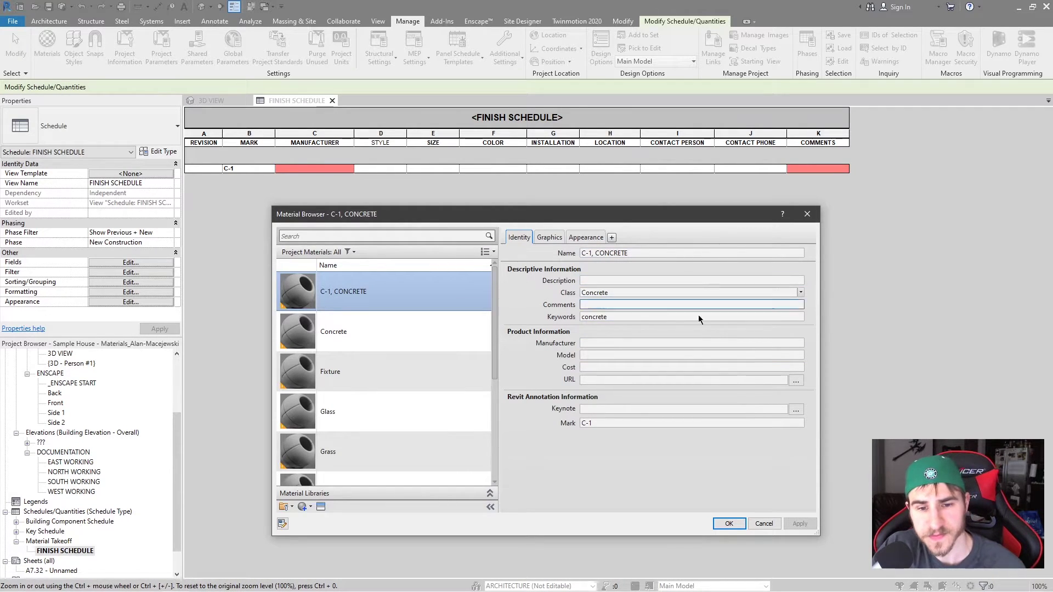
click(598, 305)
text(COMMENTS)
click(631, 444)
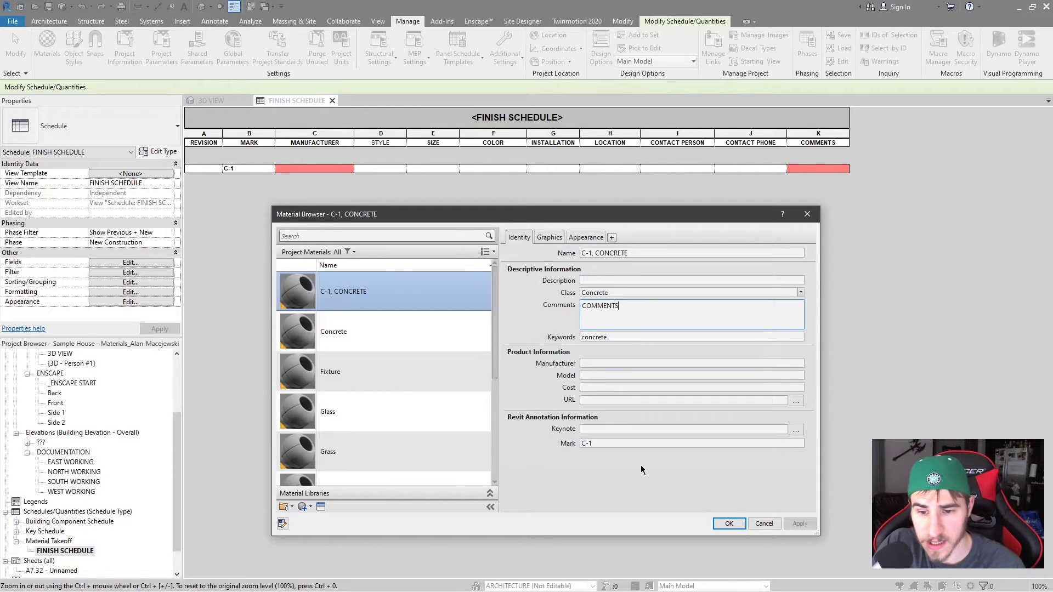
click(800, 523)
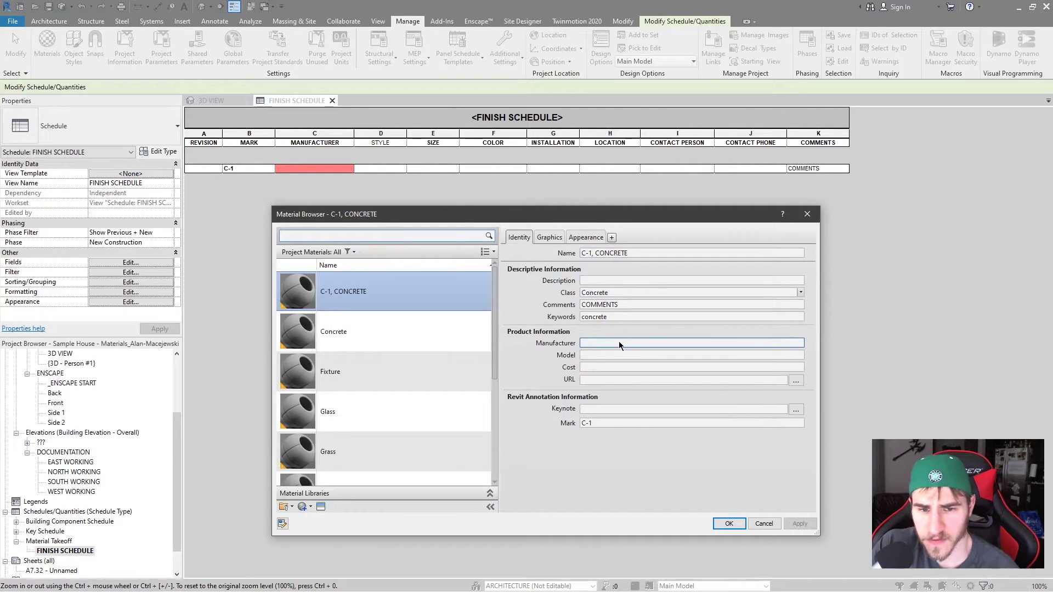
Set the manufacturer of C-1, CONCRETE to MANU. and accept the material edits
click(653, 343)
text(MANU.)
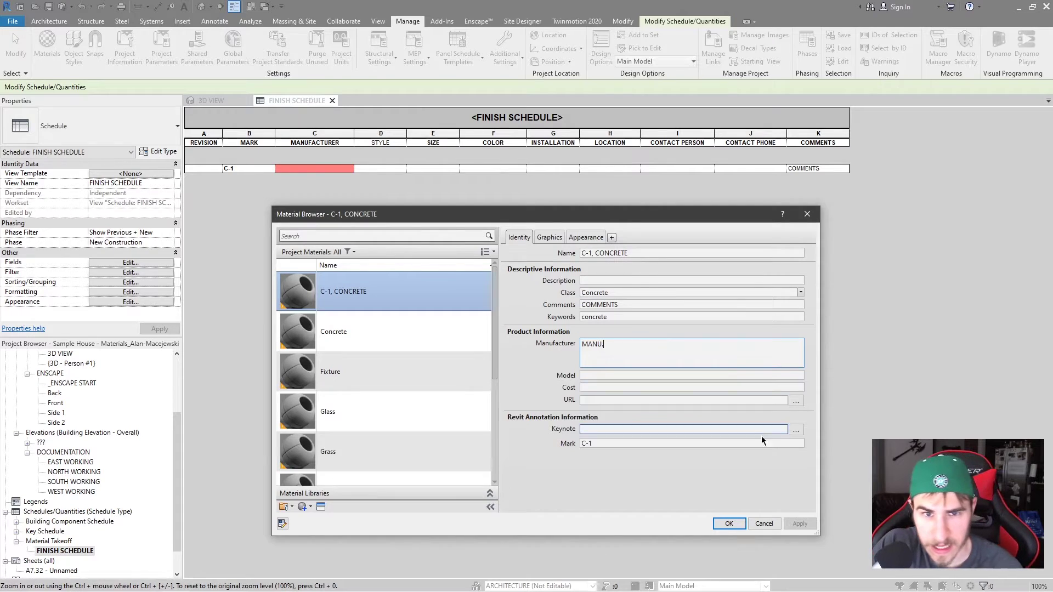
click(769, 522)
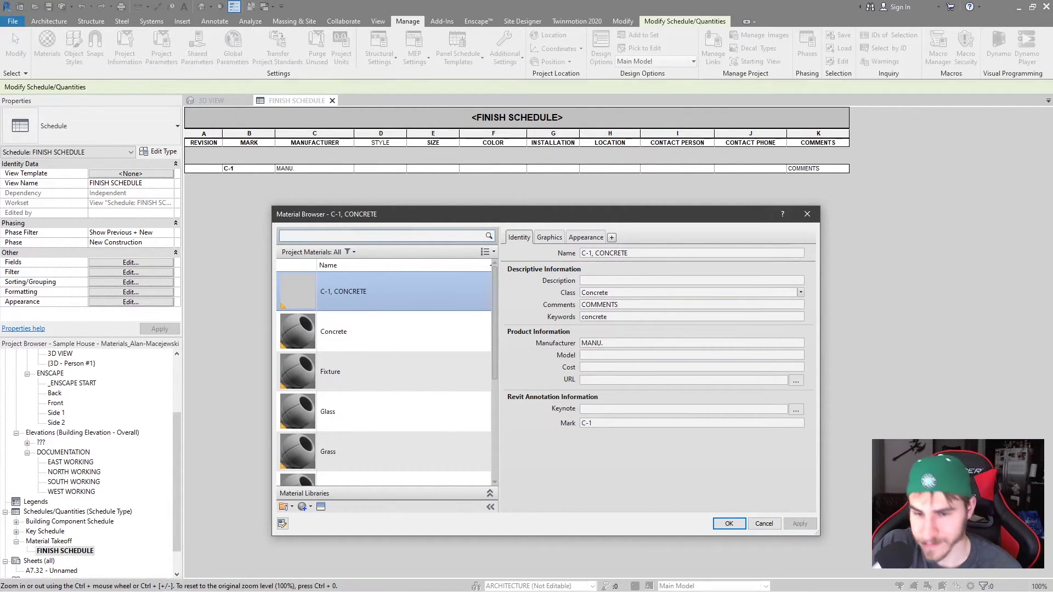
click(723, 525)
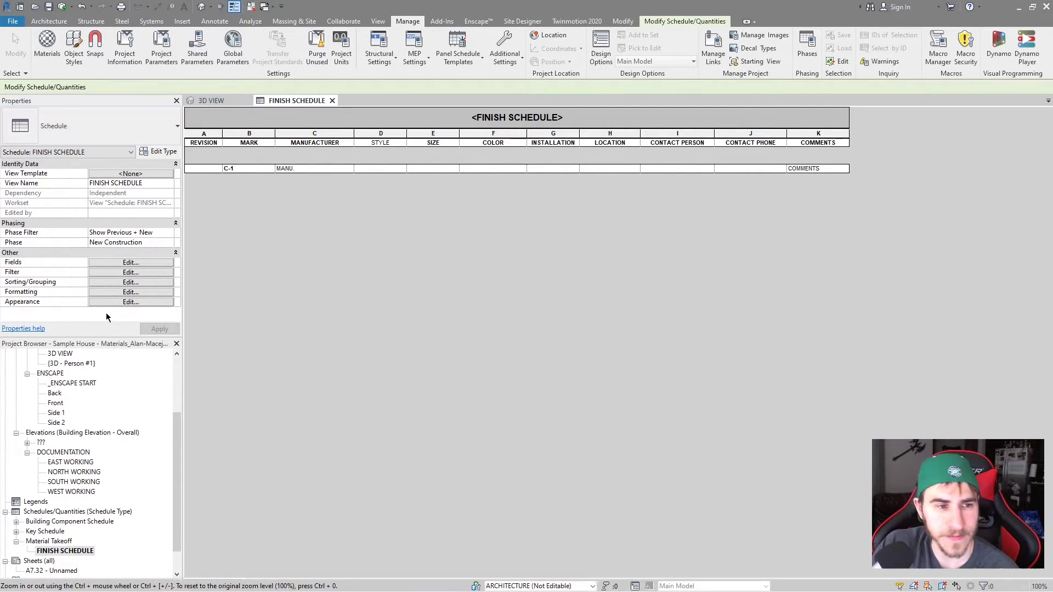
Examine the conditional formatting rule of the Material: Manufacturer field in the FINISH SCHEDULE and close the schedule properties
click(113, 292)
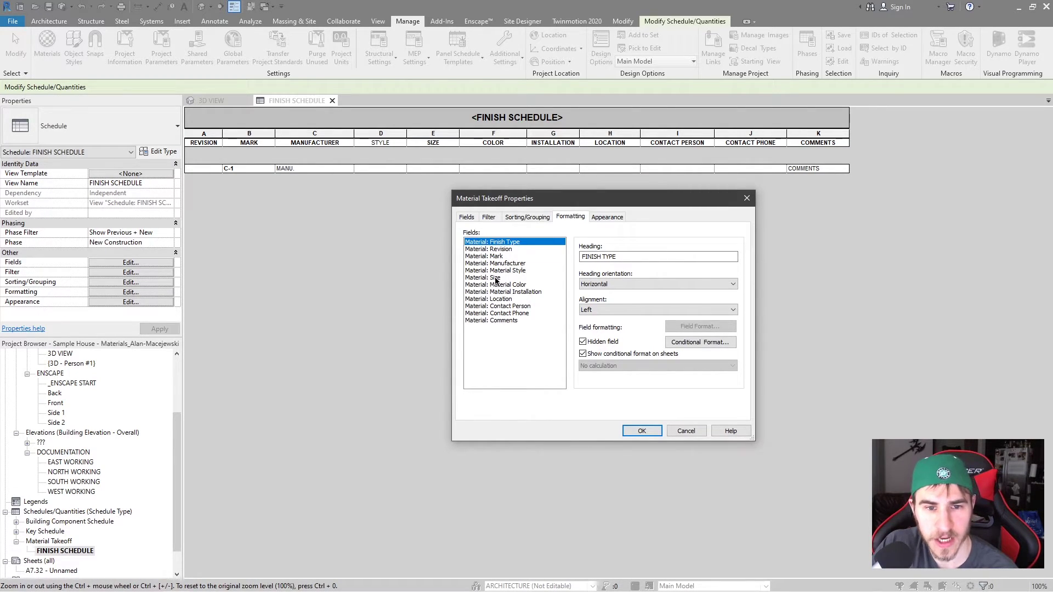
click(516, 264)
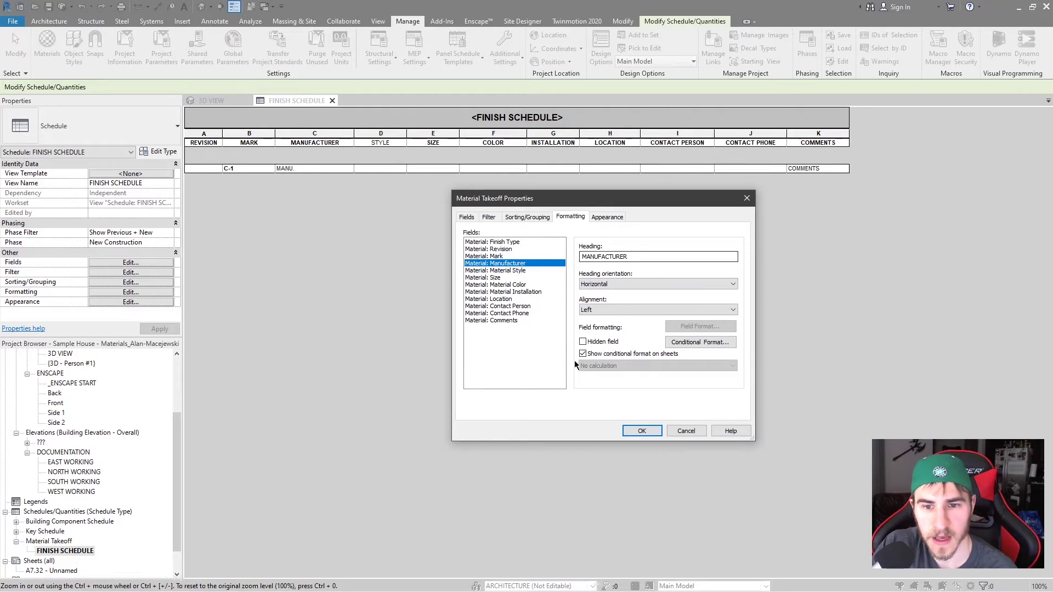
click(702, 342)
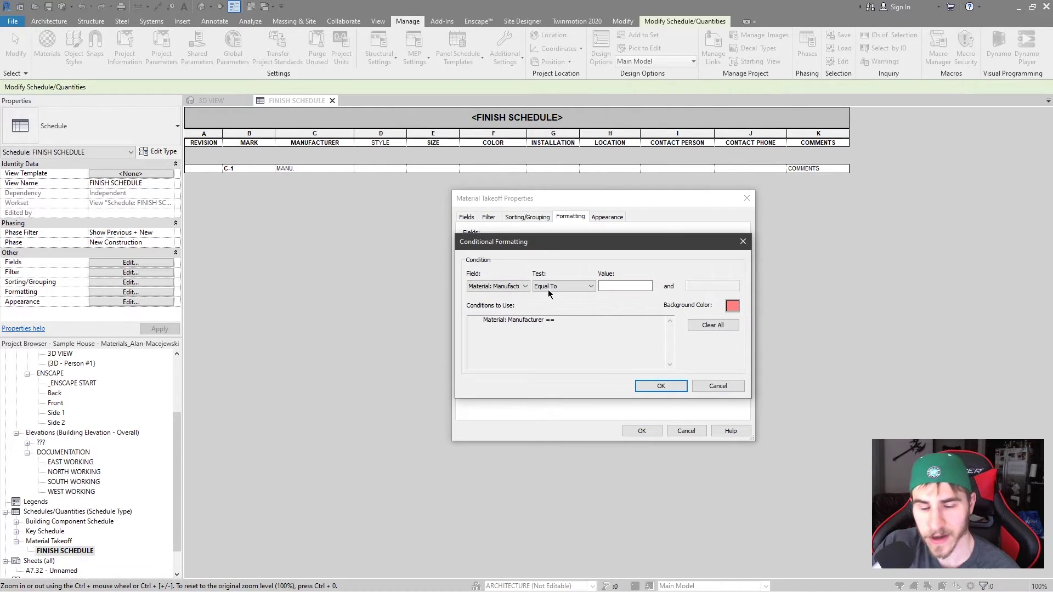
click(542, 285)
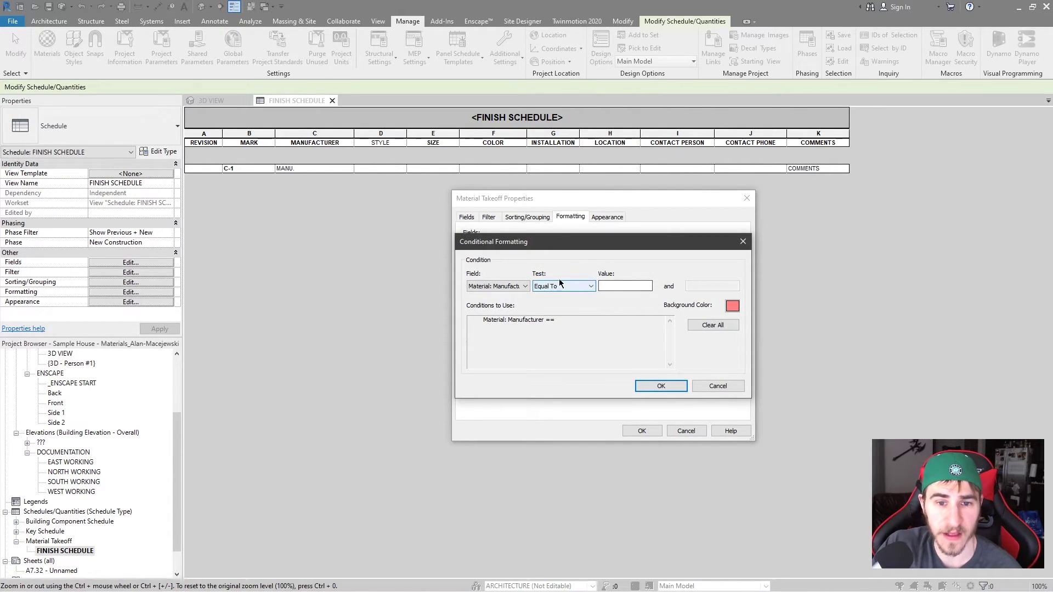
click(606, 283)
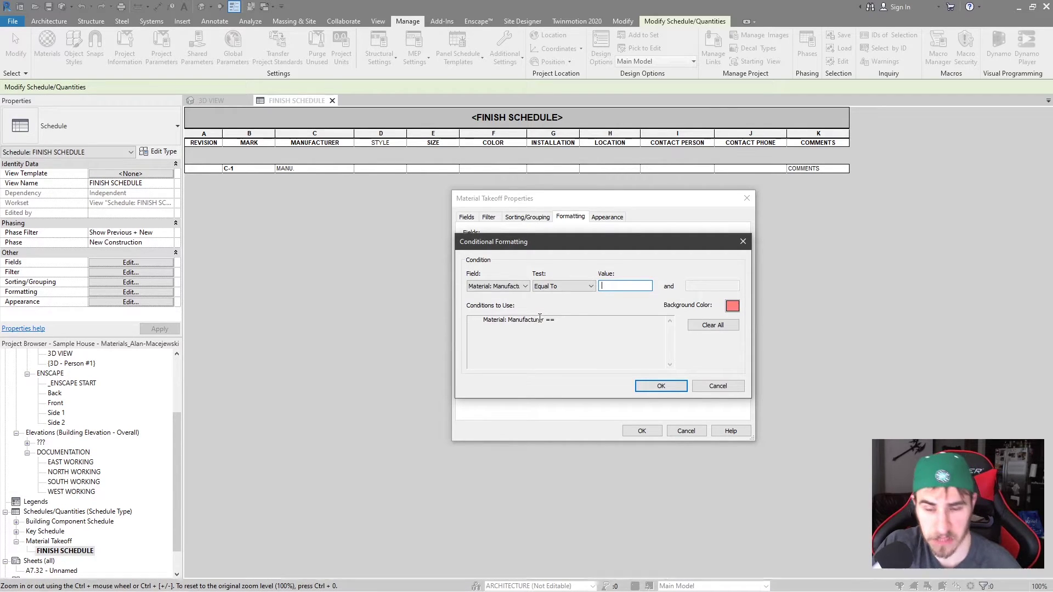
click(661, 386)
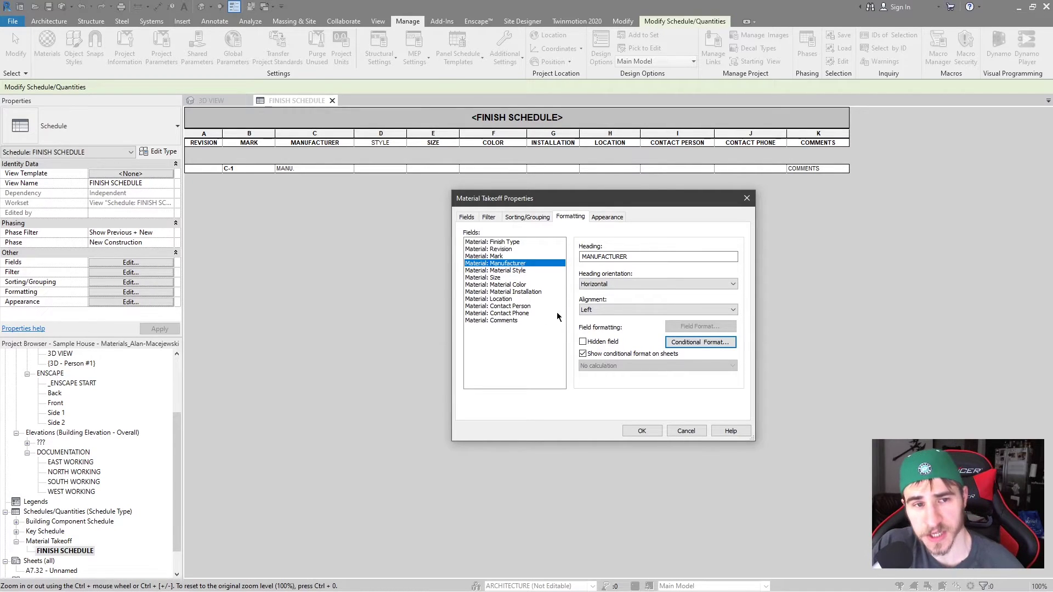
click(700, 343)
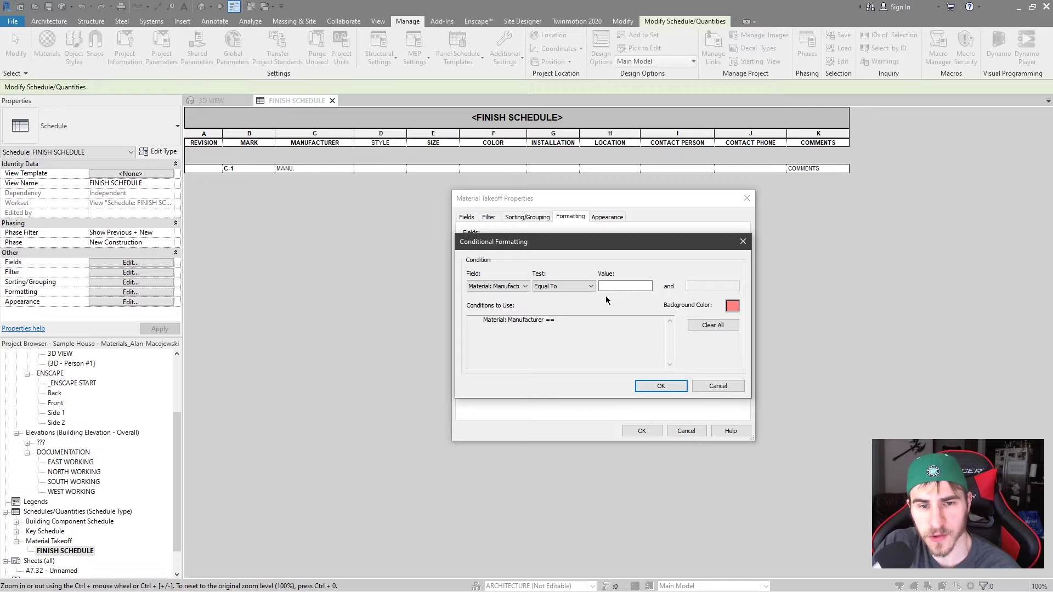
click(661, 384)
click(643, 430)
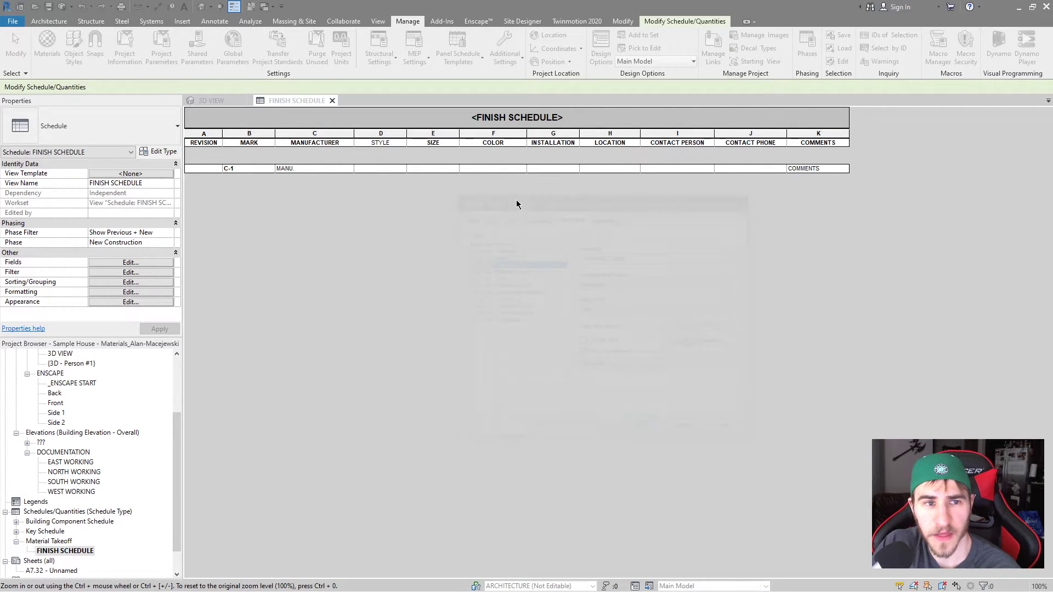
Review the identity information and custom material parameters of C-1, CONCRETE, keeping both visible side by side, and close the material settings
click(60, 43)
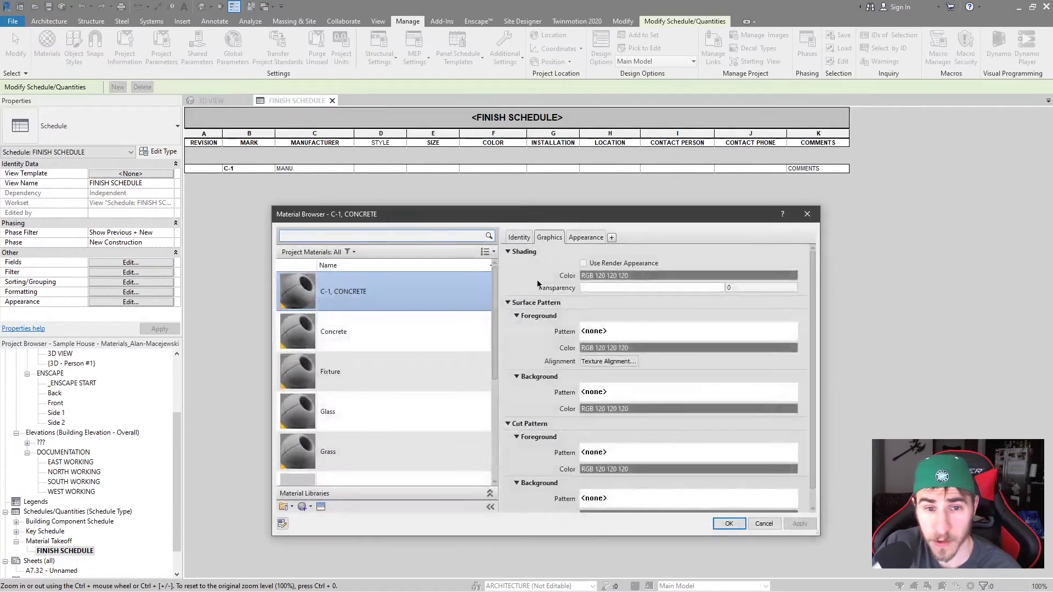
click(525, 242)
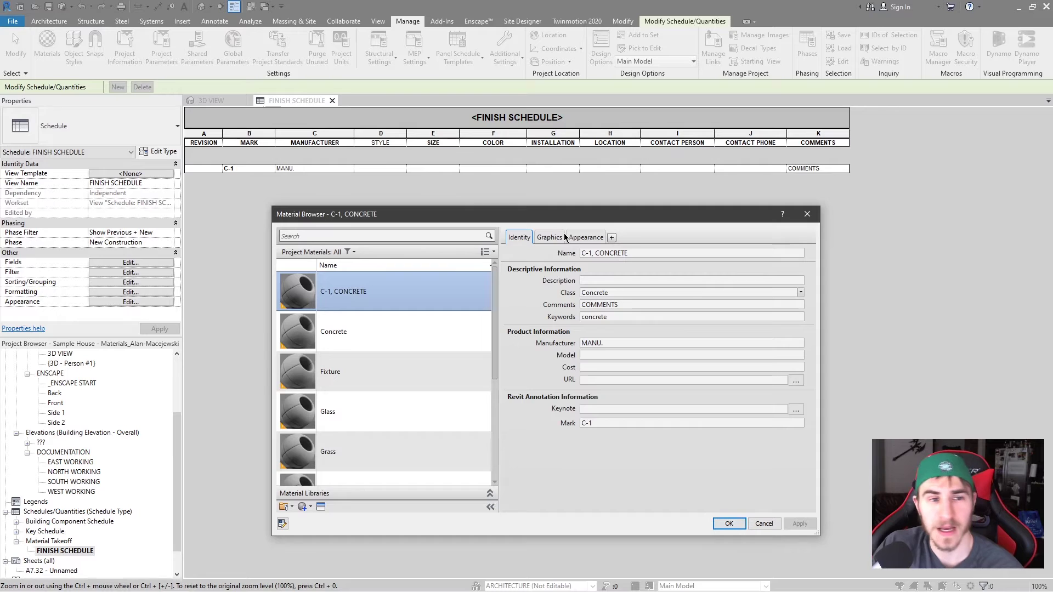
click(282, 524)
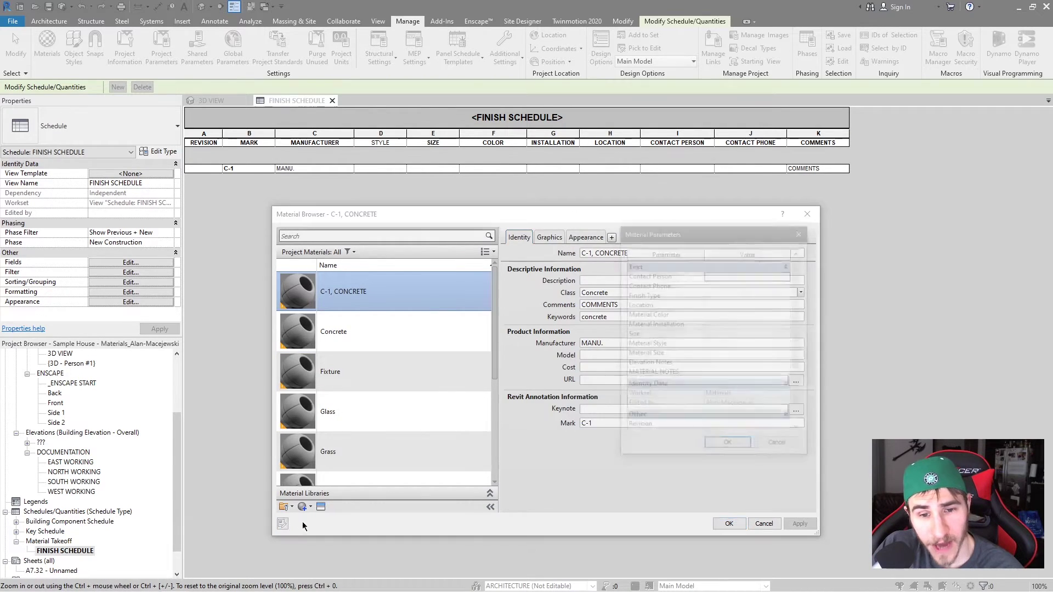
drag(787, 236, 883, 222)
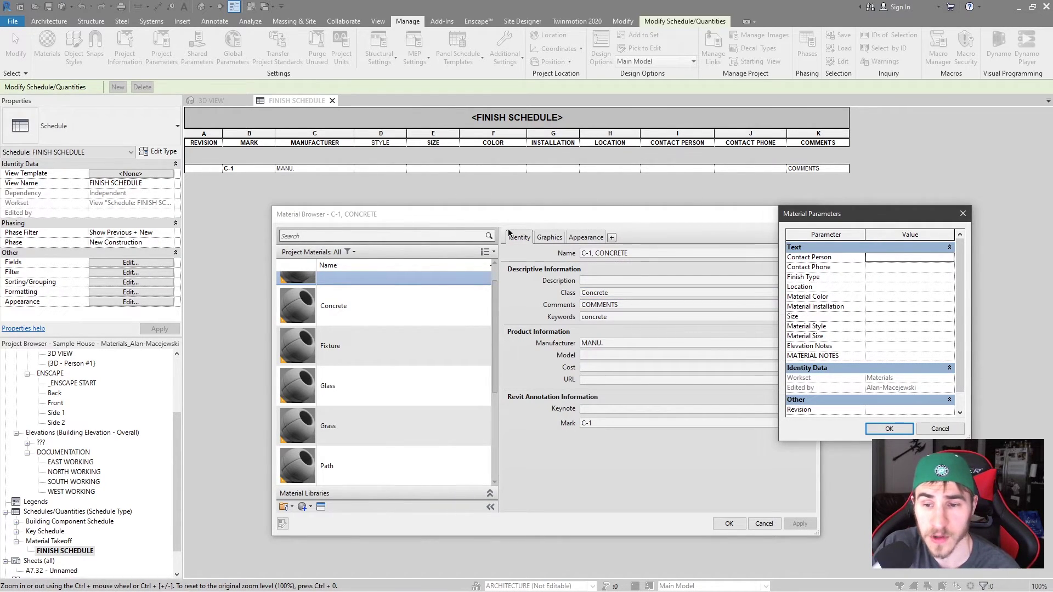
click(896, 429)
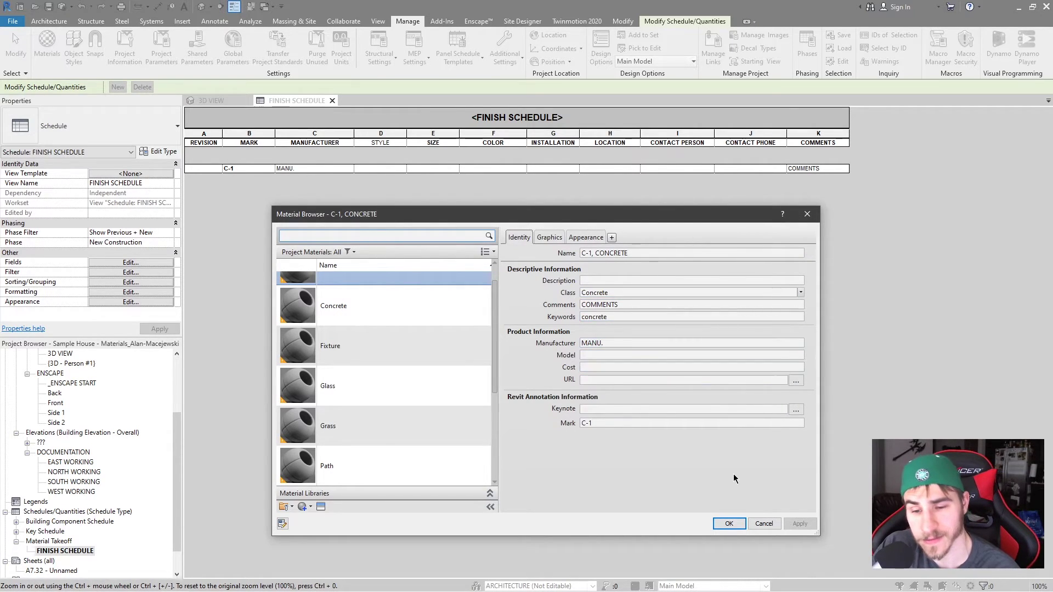
click(730, 525)
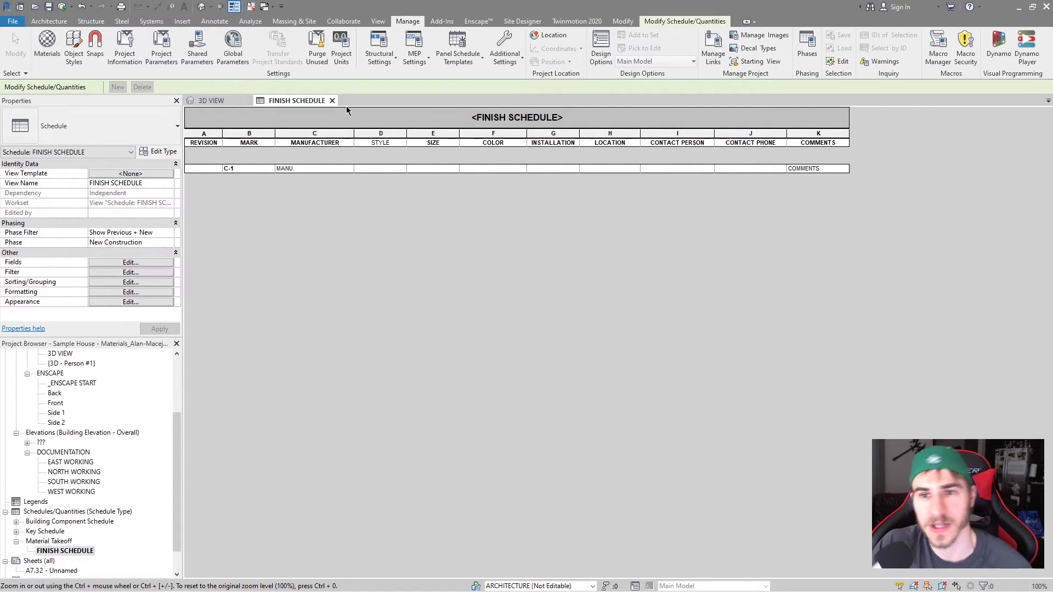
Check the conditional formatting rule of the Material: Contact Person field in the FINISH SCHEDULE and close the schedule properties
click(126, 283)
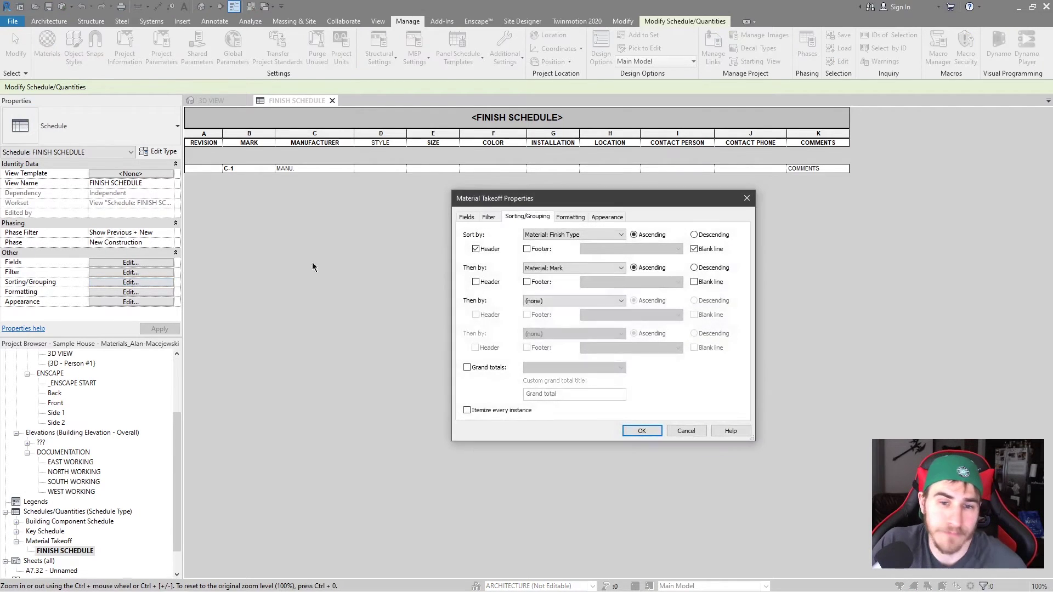
click(570, 217)
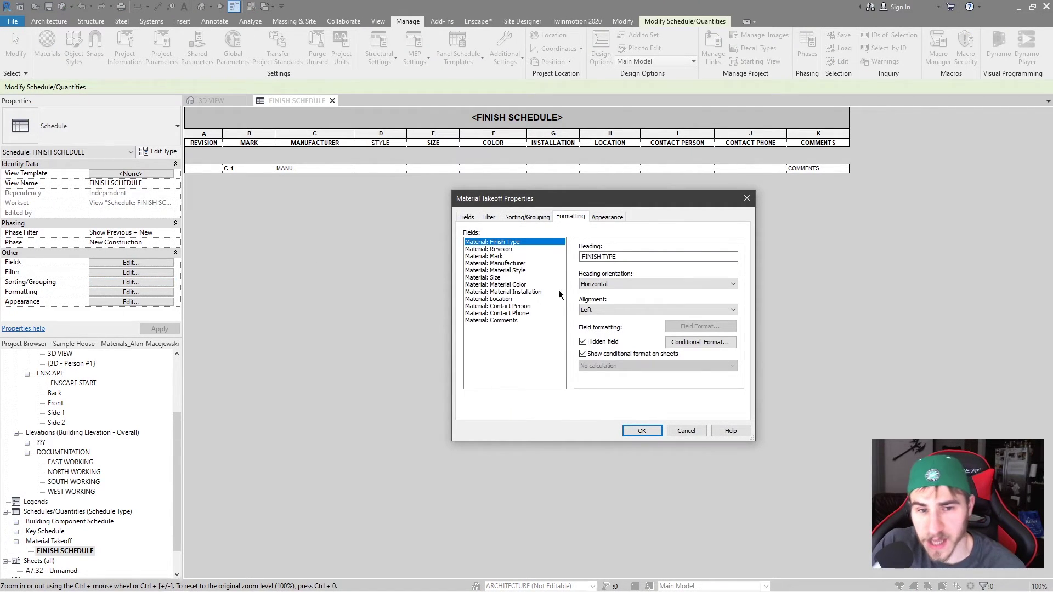
click(529, 307)
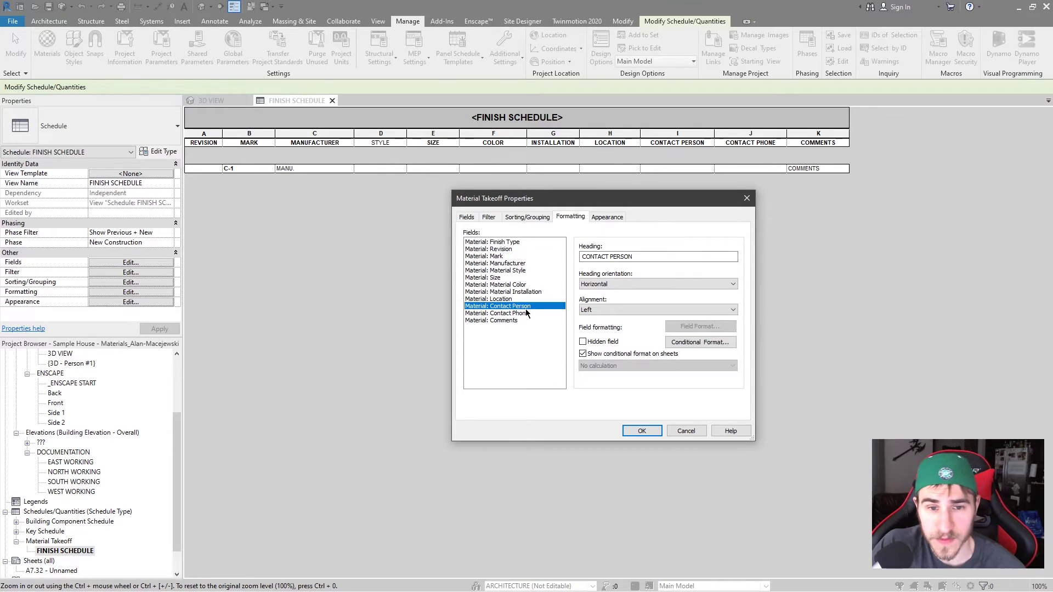
click(730, 343)
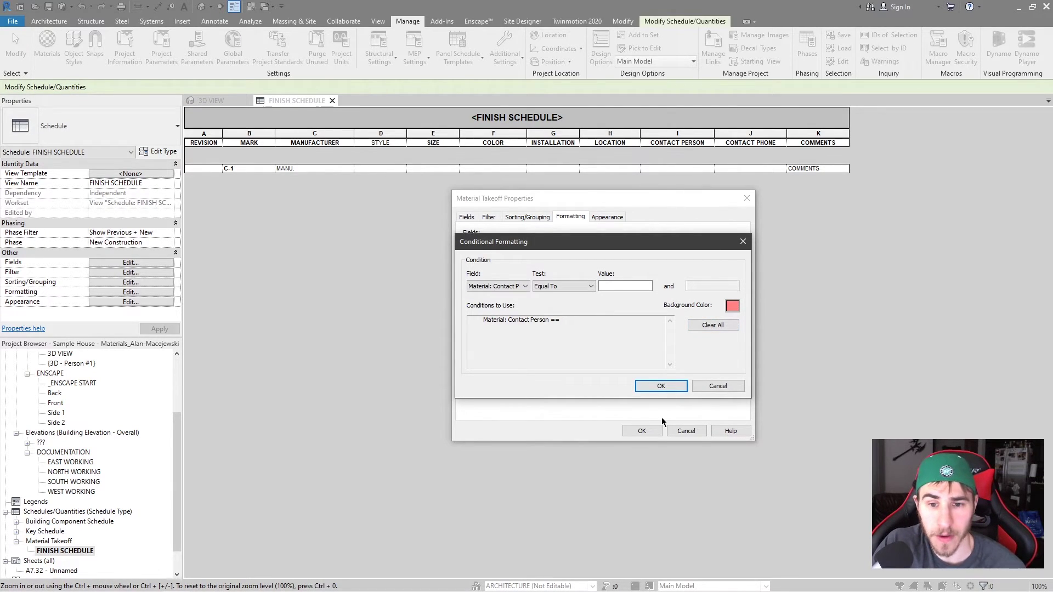
click(660, 386)
click(641, 432)
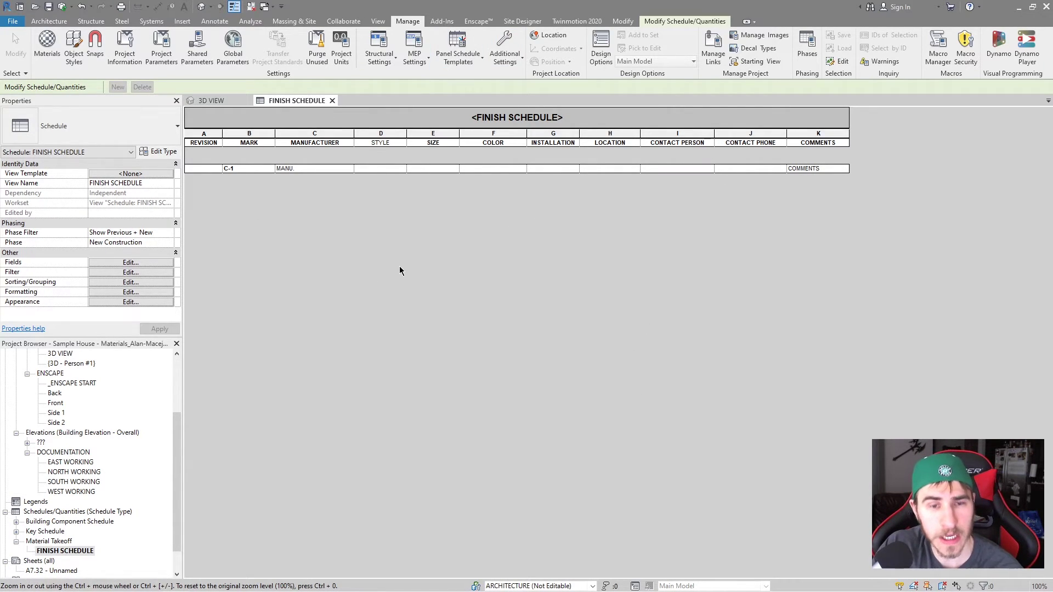
Compare the identity fields and custom parameters of C-1, CONCRETE with the FINISH SCHEDULE columns, and close the parameter list
click(47, 47)
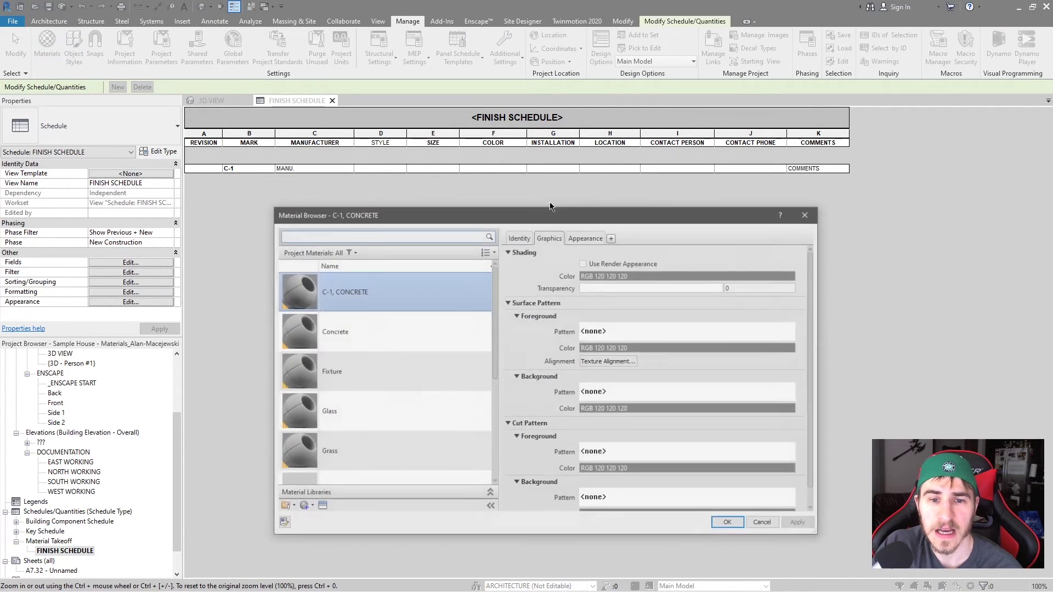
click(519, 237)
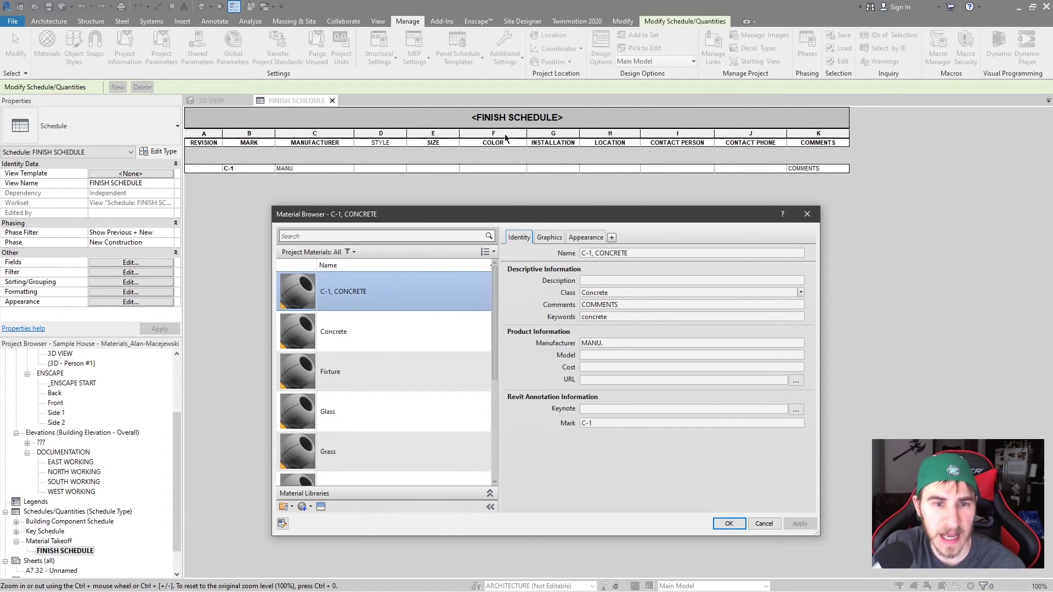
scroll(340, 461, down, 1)
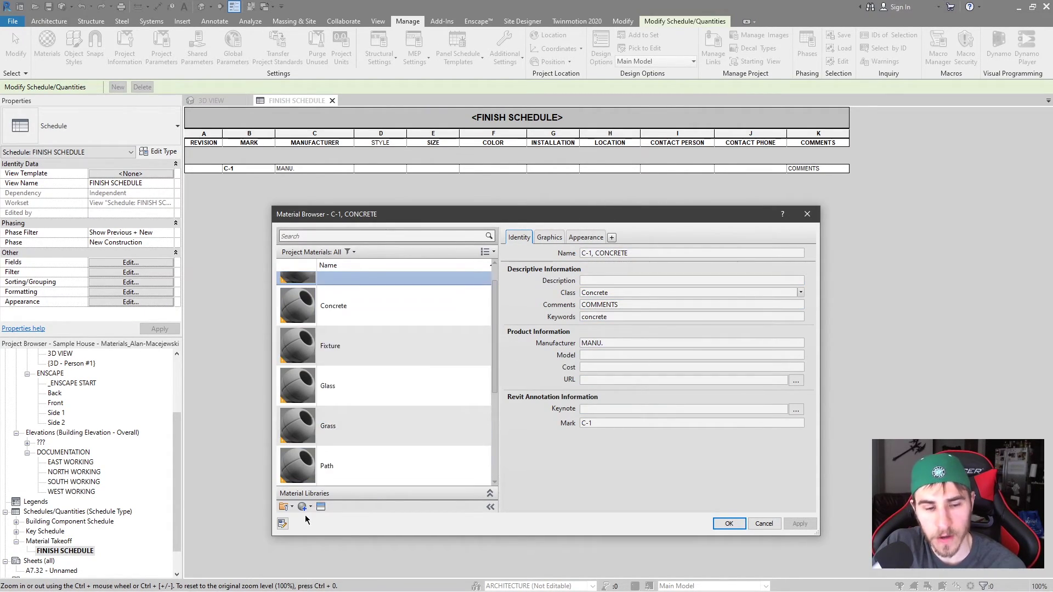
click(282, 524)
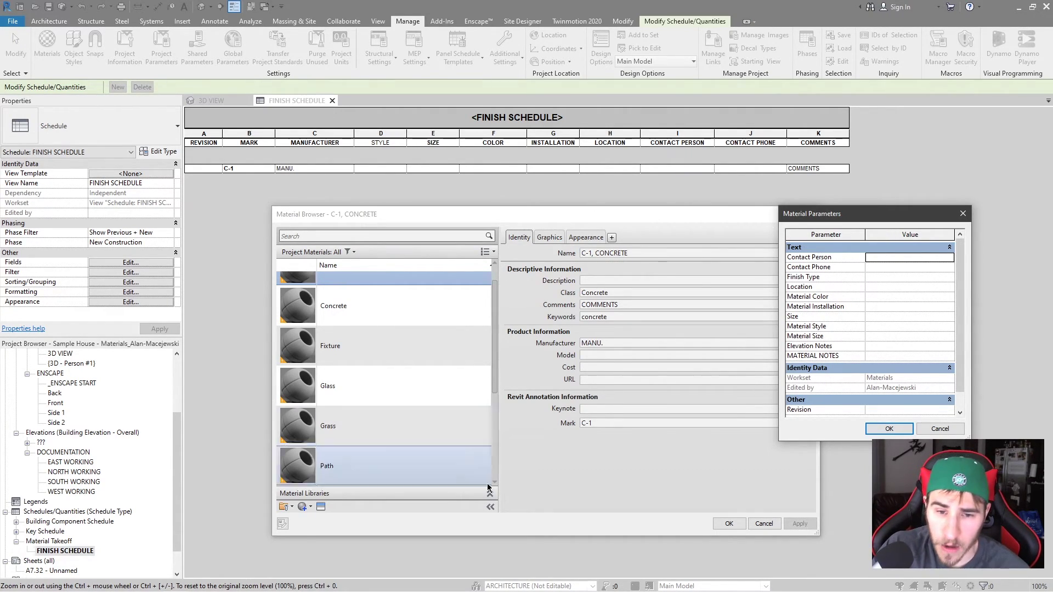
scroll(461, 360, up, 1)
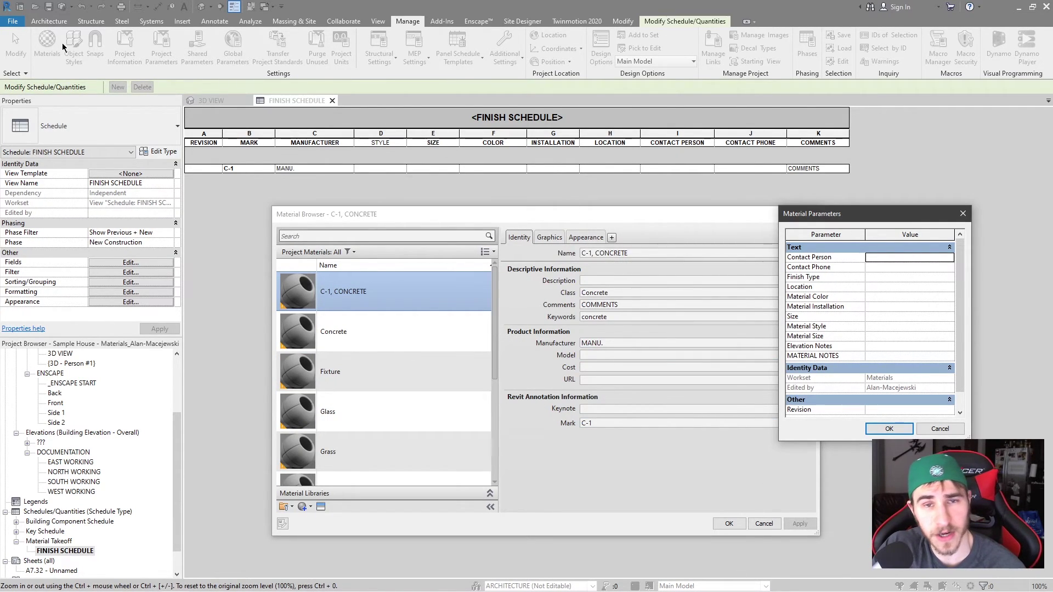
click(888, 429)
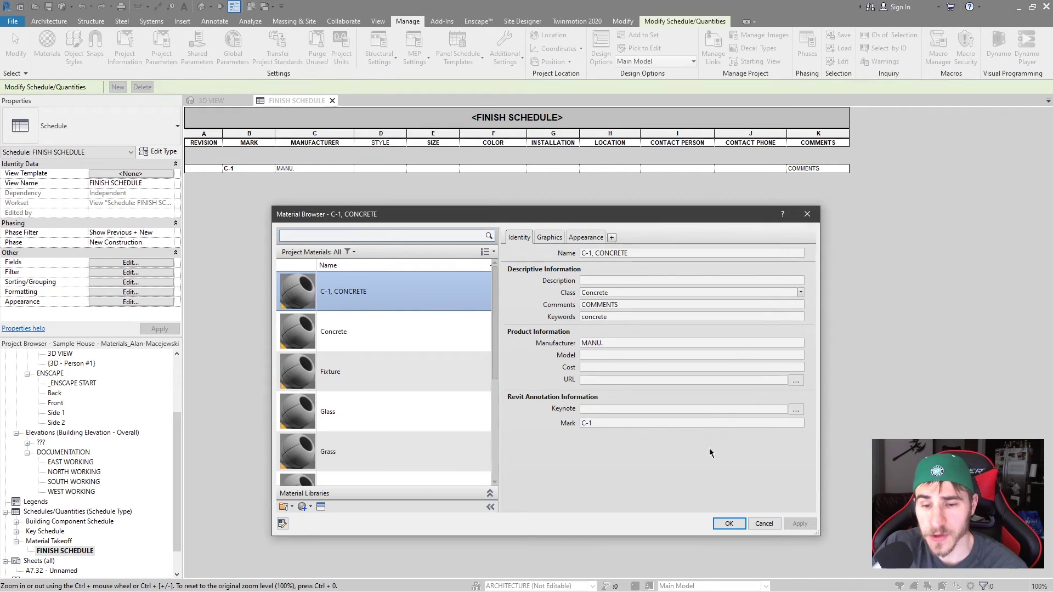
Inspect the graphics and appearance settings of C-1, CONCRETE
click(604, 316)
click(570, 324)
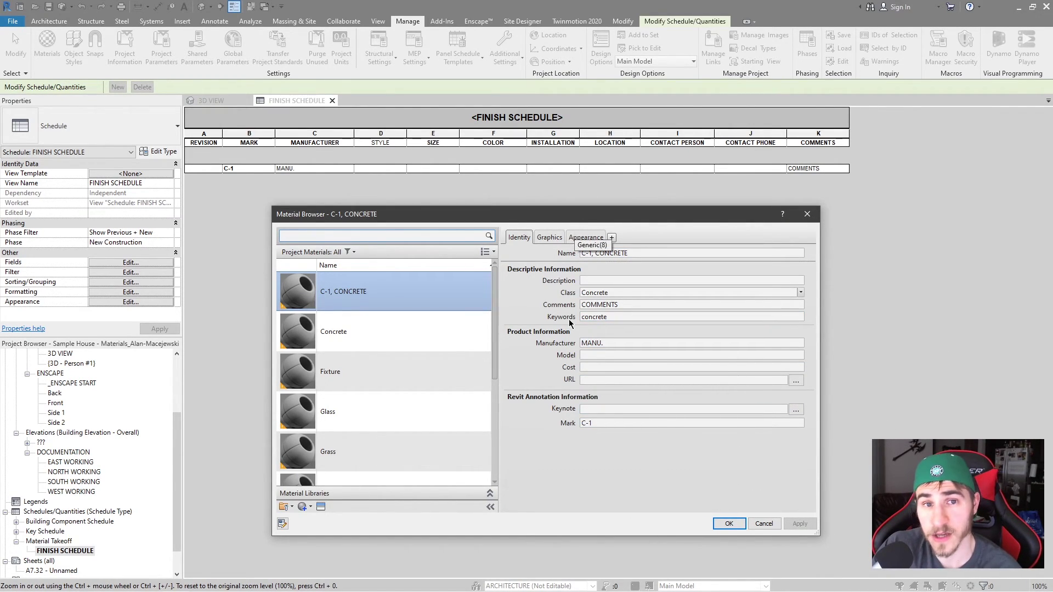
click(545, 238)
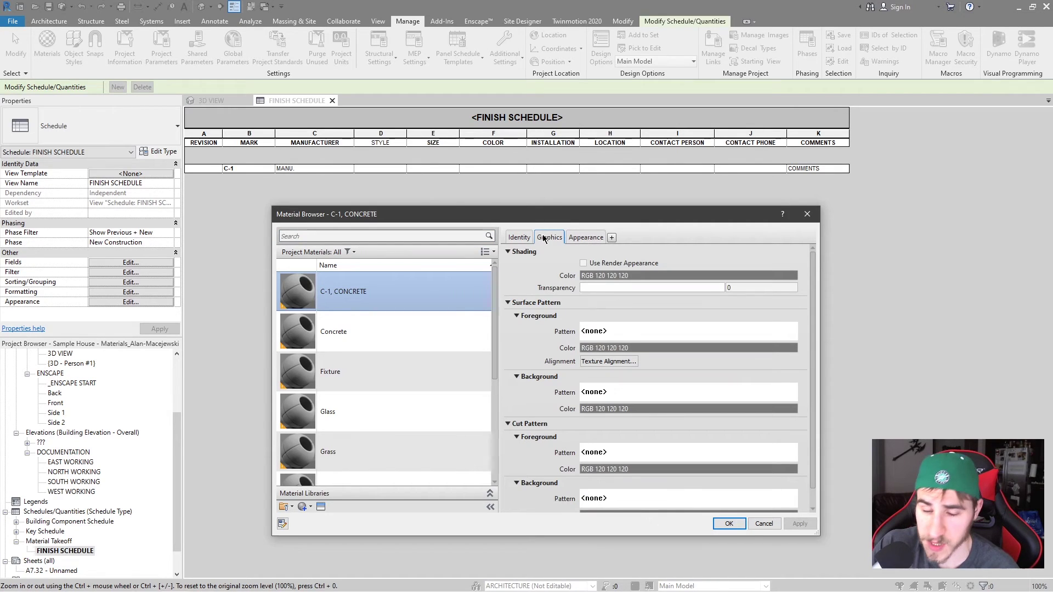
click(587, 237)
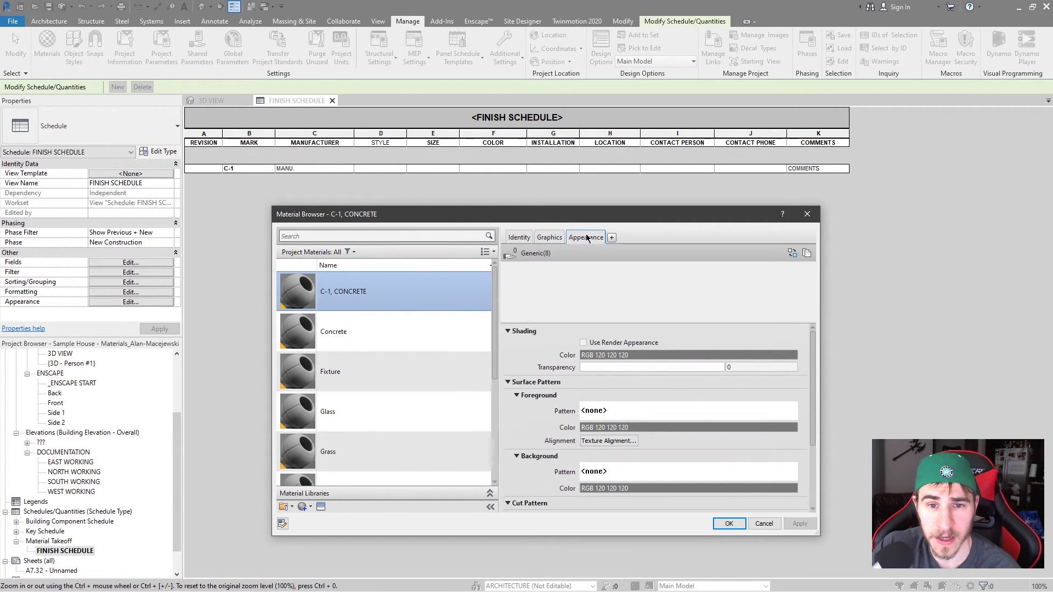